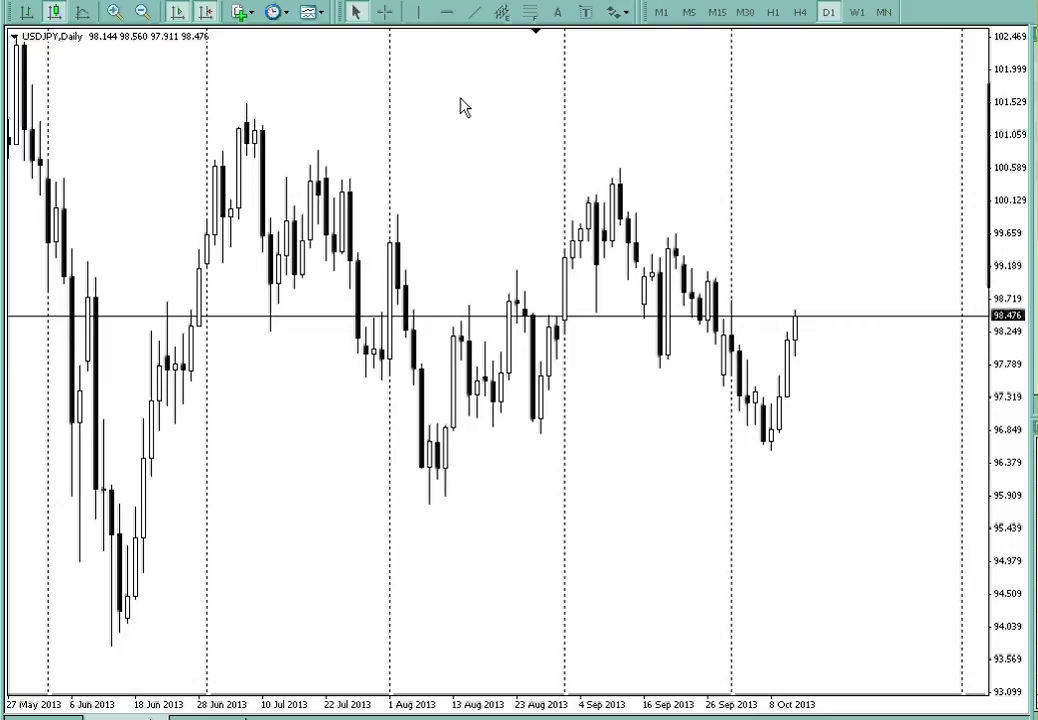
{"action": "left_click", "coordinate": [474, 12]}
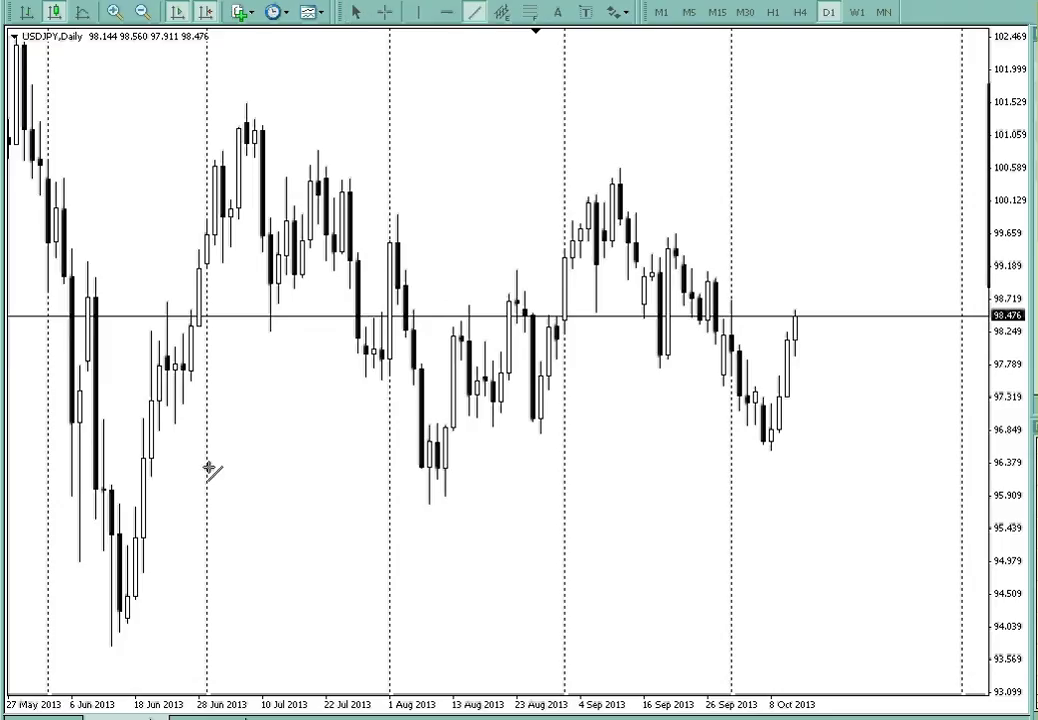
{"action": "mouse_move", "coordinate": [117, 607]}
{"action": "left_mouse_down"}
{"action": "mouse_move", "coordinate": [232, 523]}
{"action": "mouse_move", "coordinate": [241, 487]}
{"action": "mouse_move", "coordinate": [253, 488]}
{"action": "left_mouse_up"}
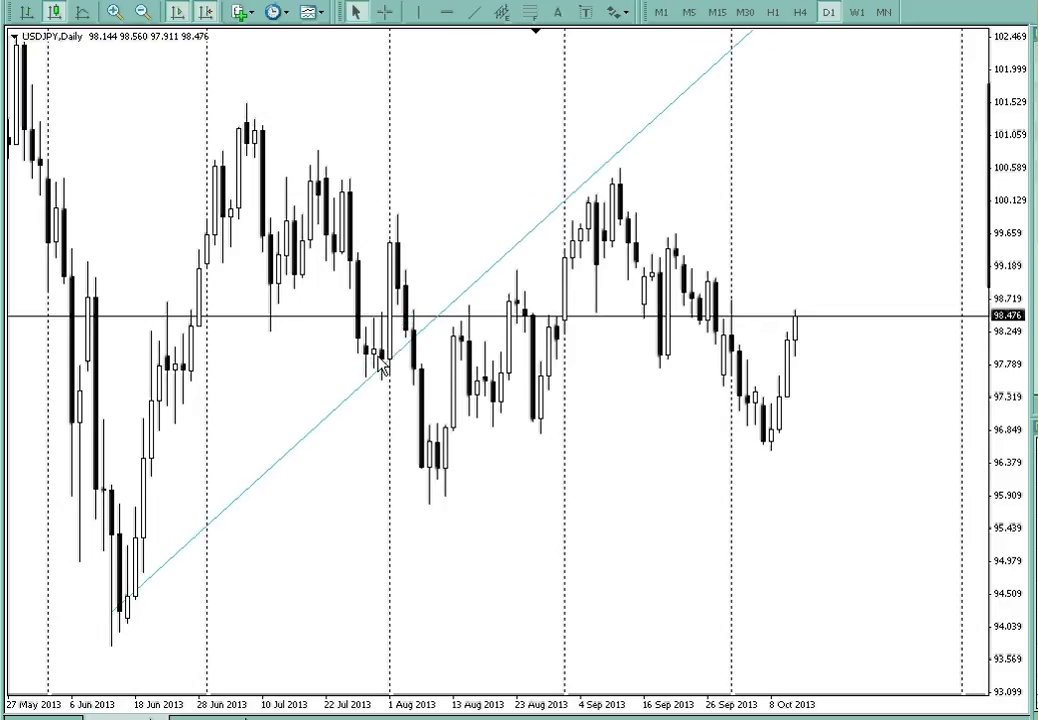
{"action": "double_click", "coordinate": [319, 427]}
{"action": "key", "text": "Delete"}
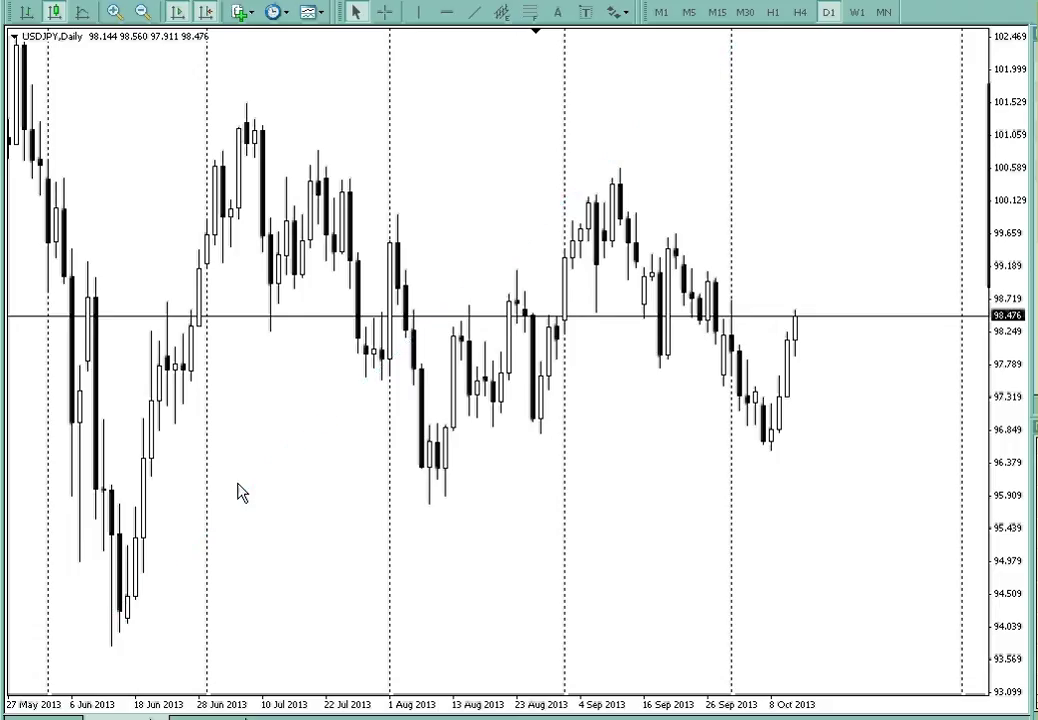
- Draw an equidistant channel rising from the mid-June low and fit its parallel line along the early-July highs
{"action": "left_click", "coordinate": [502, 13]}
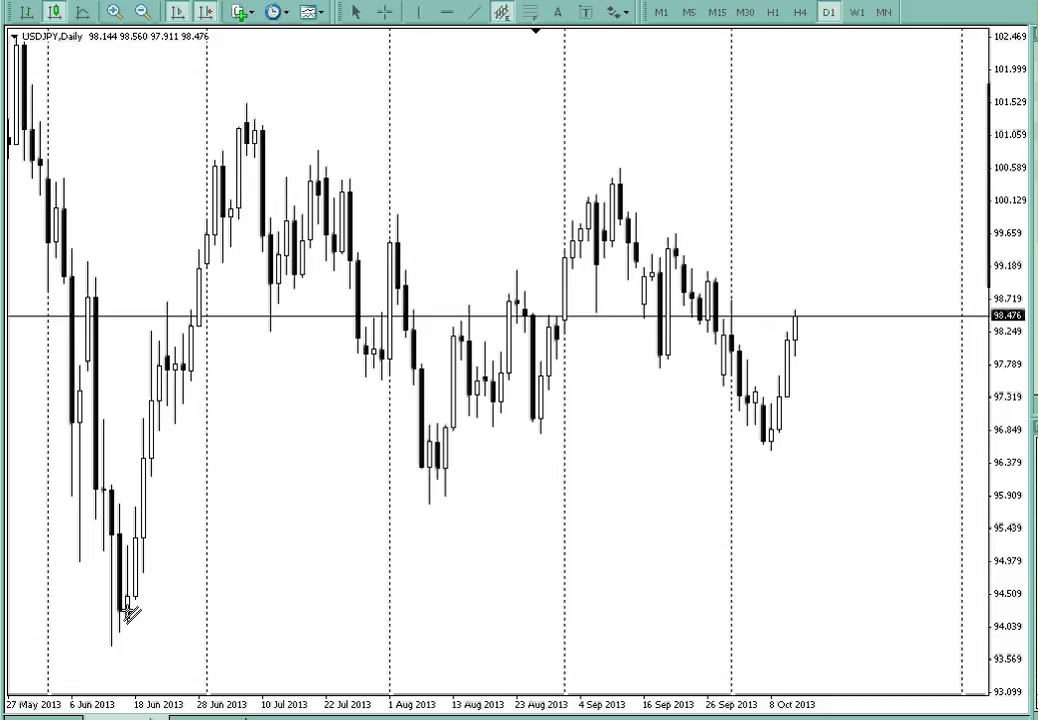
{"action": "left_click_drag", "start_coordinate": [127, 616], "coordinate": [206, 544]}
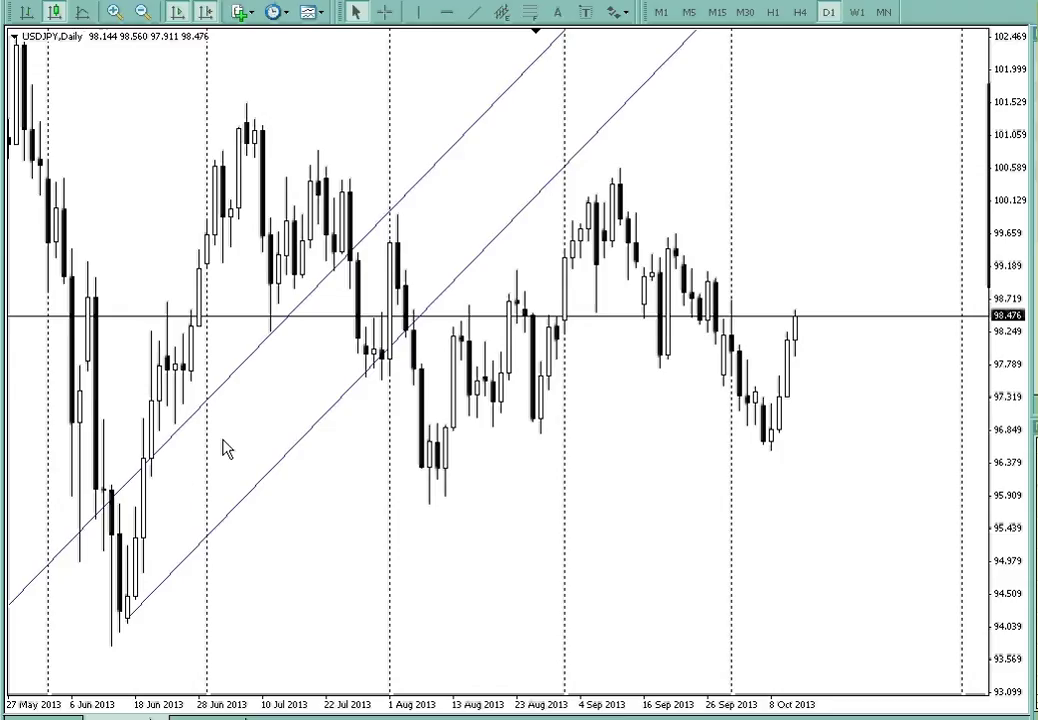
{"action": "scroll", "coordinate": [222, 450], "scroll_direction": "up", "scroll_amount": 4}
{"action": "double_click", "coordinate": [264, 458]}
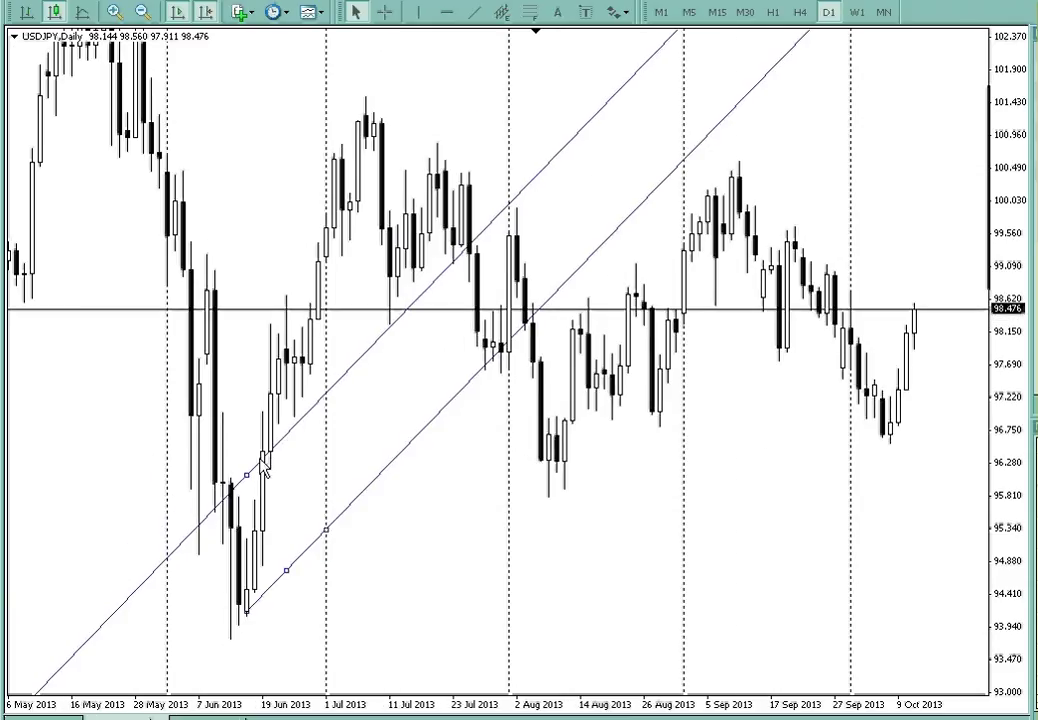
{"action": "left_click_drag", "start_coordinate": [247, 474], "coordinate": [352, 332]}
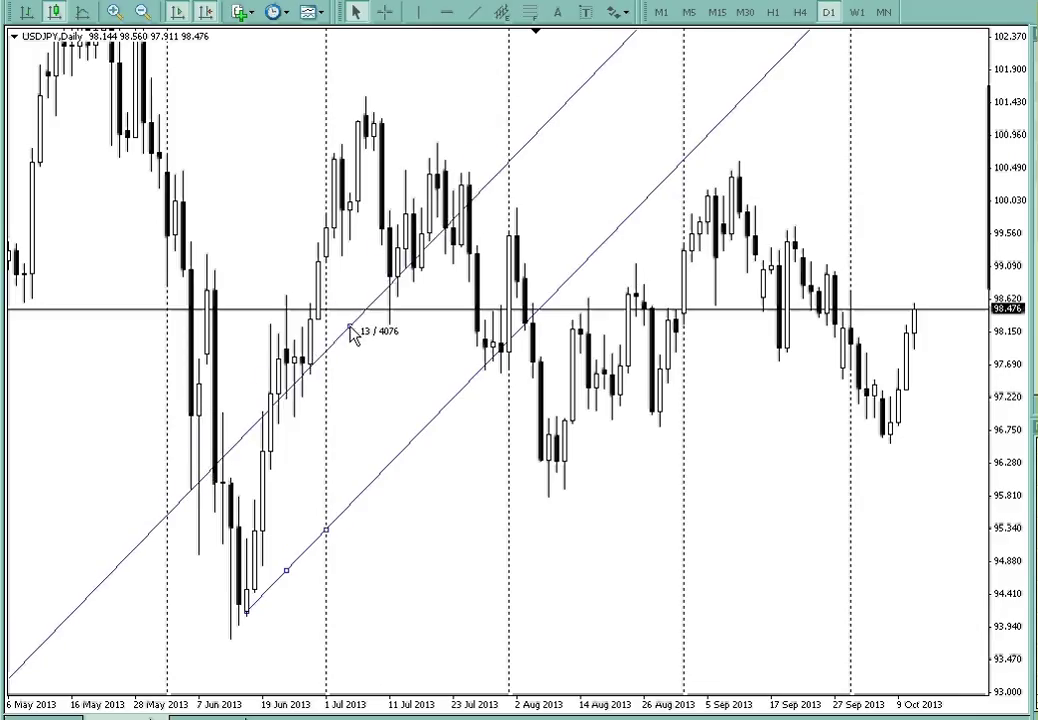
{"action": "left_click_drag", "start_coordinate": [350, 332], "coordinate": [272, 225]}
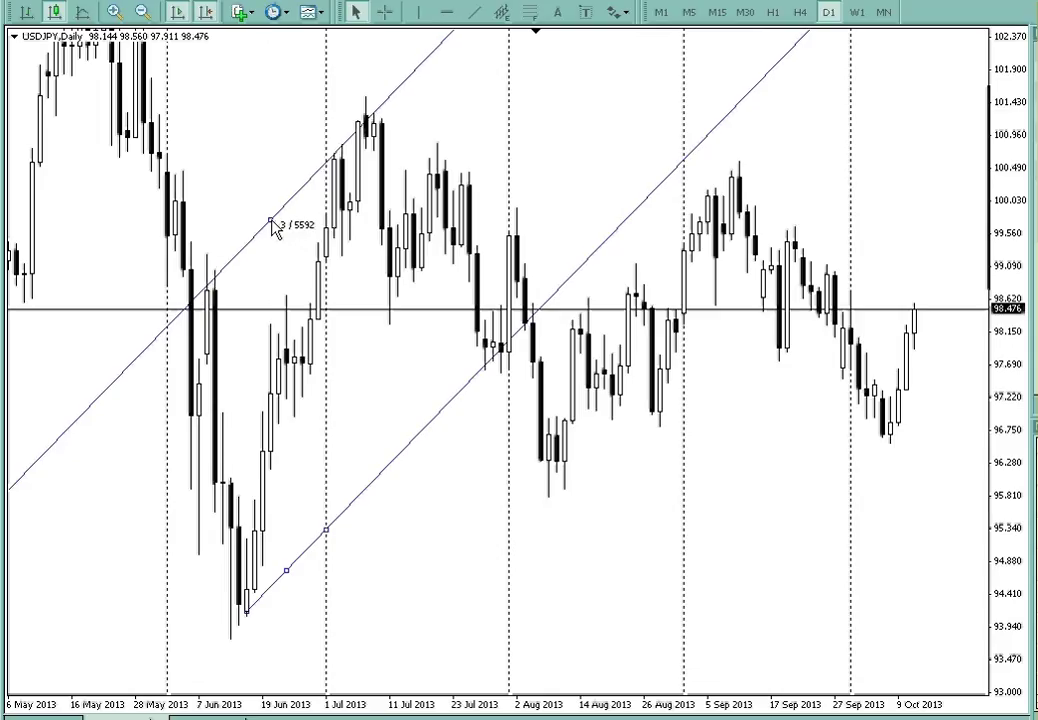
{"action": "left_click_drag", "start_coordinate": [272, 226], "coordinate": [272, 225]}
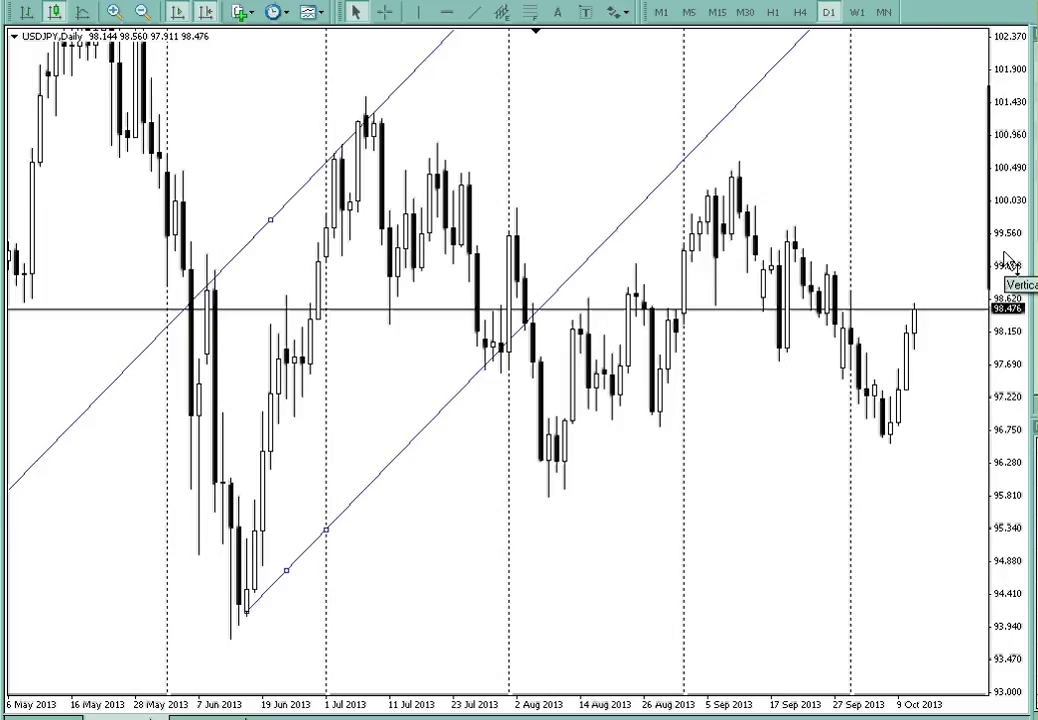
{"action": "left_click_drag", "start_coordinate": [1008, 258], "coordinate": [1008, 280]}
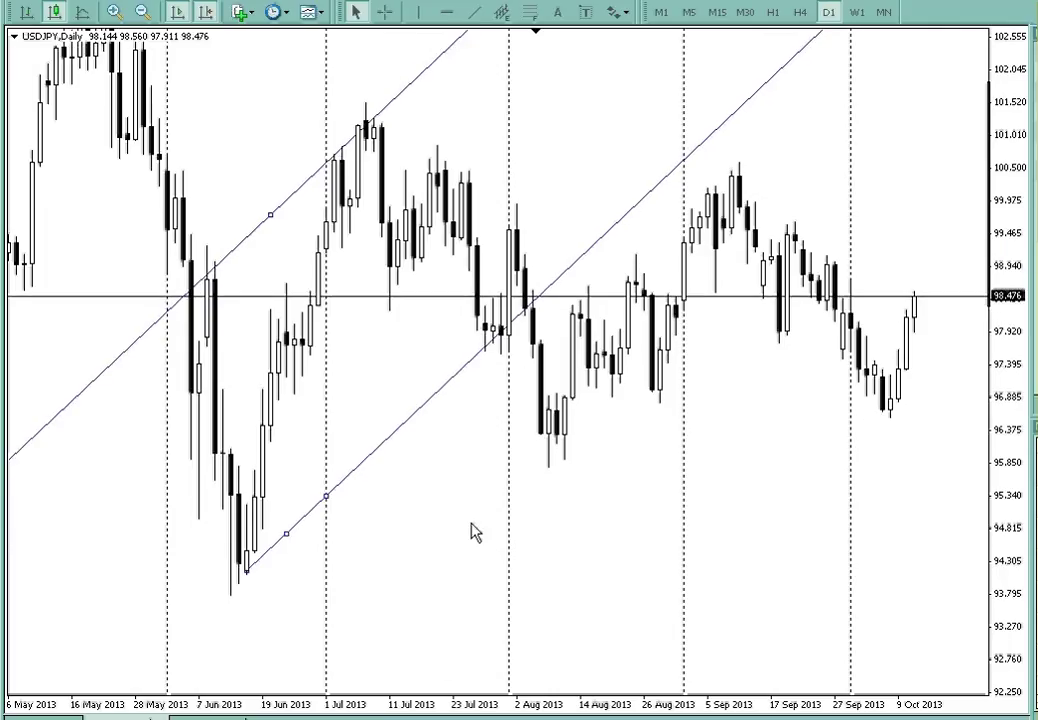
{"action": "left_click_drag", "start_coordinate": [477, 532], "coordinate": [452, 448]}
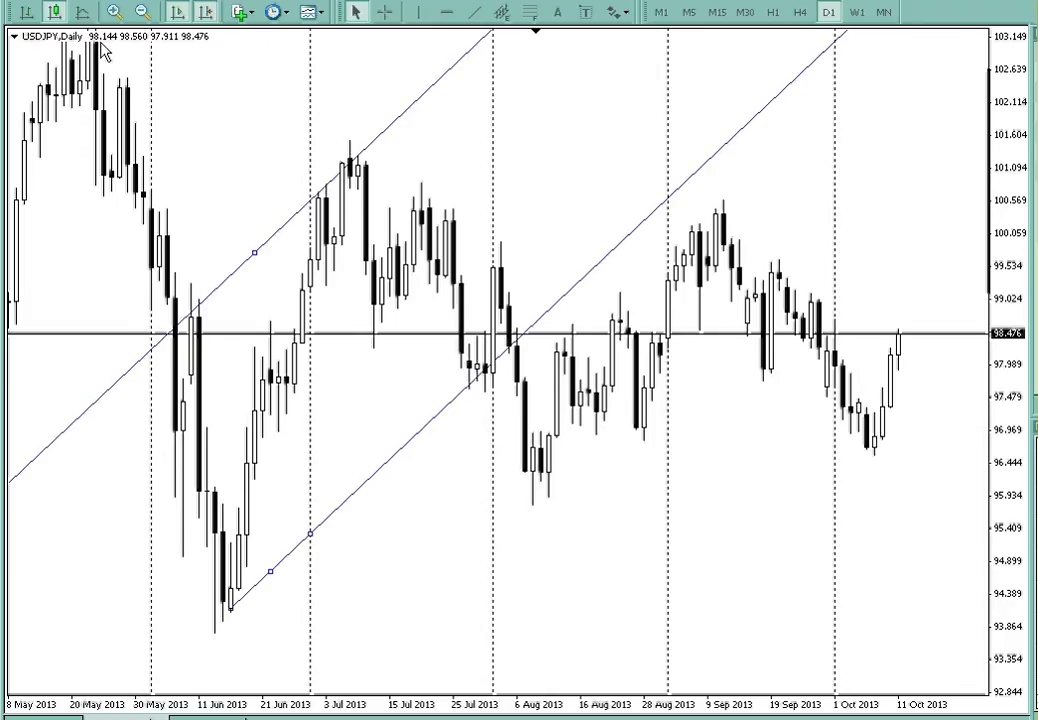
- Compare the channel on line and candlestick charts, leaving the price displayed as a line chart
{"action": "left_click", "coordinate": [81, 15]}
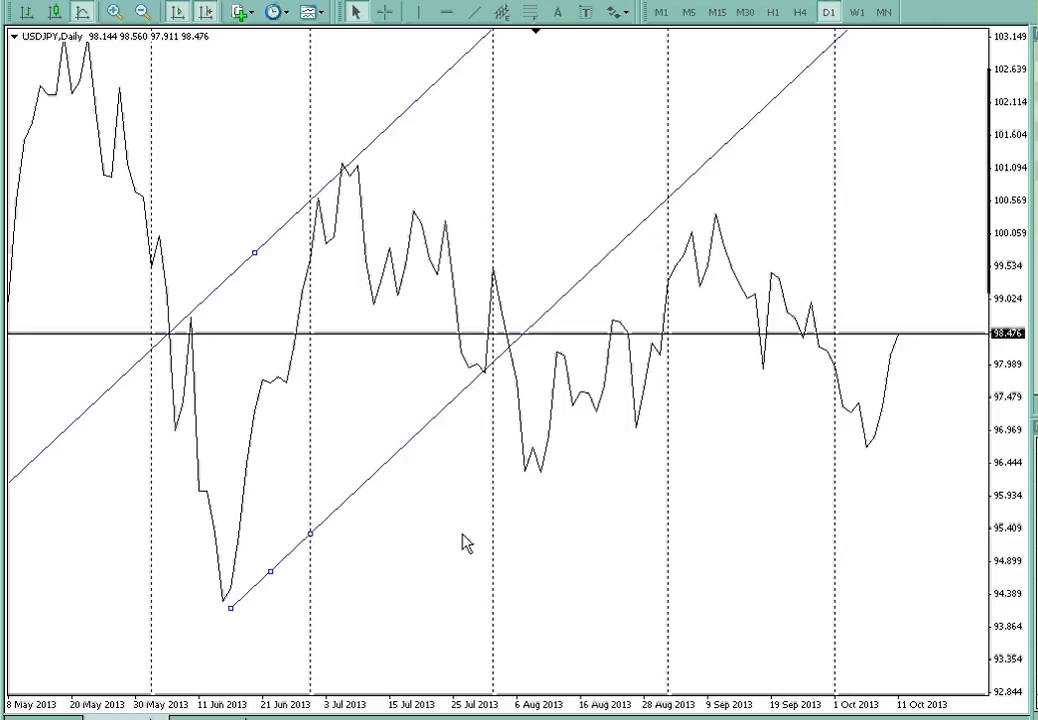
{"action": "left_click", "coordinate": [54, 13]}
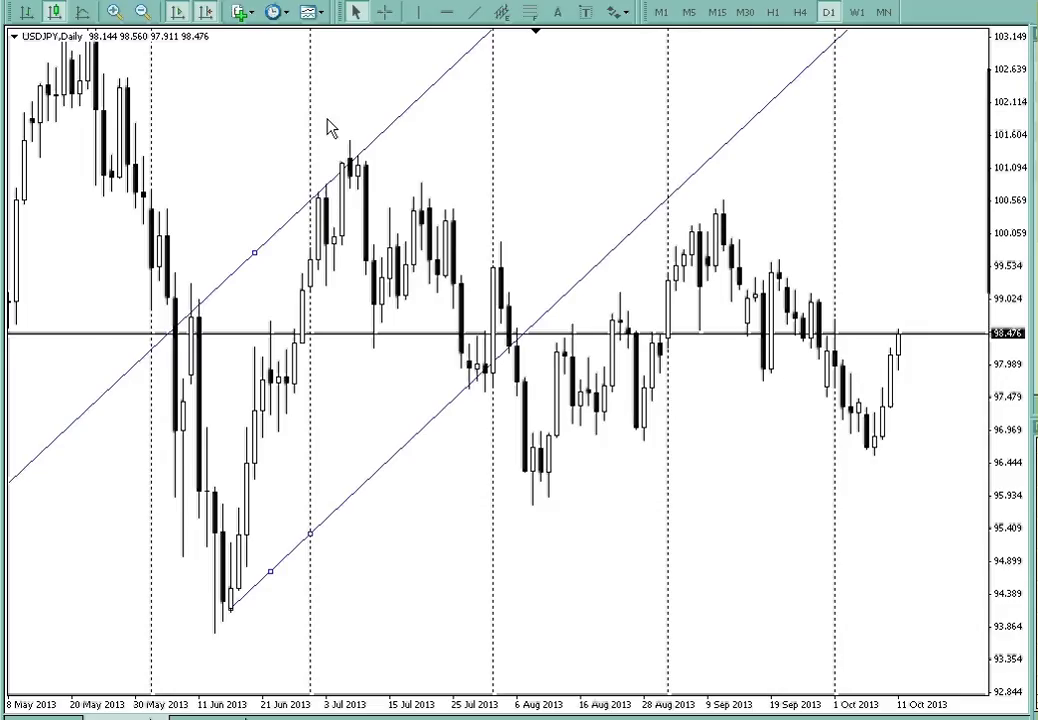
{"action": "left_click", "coordinate": [80, 12]}
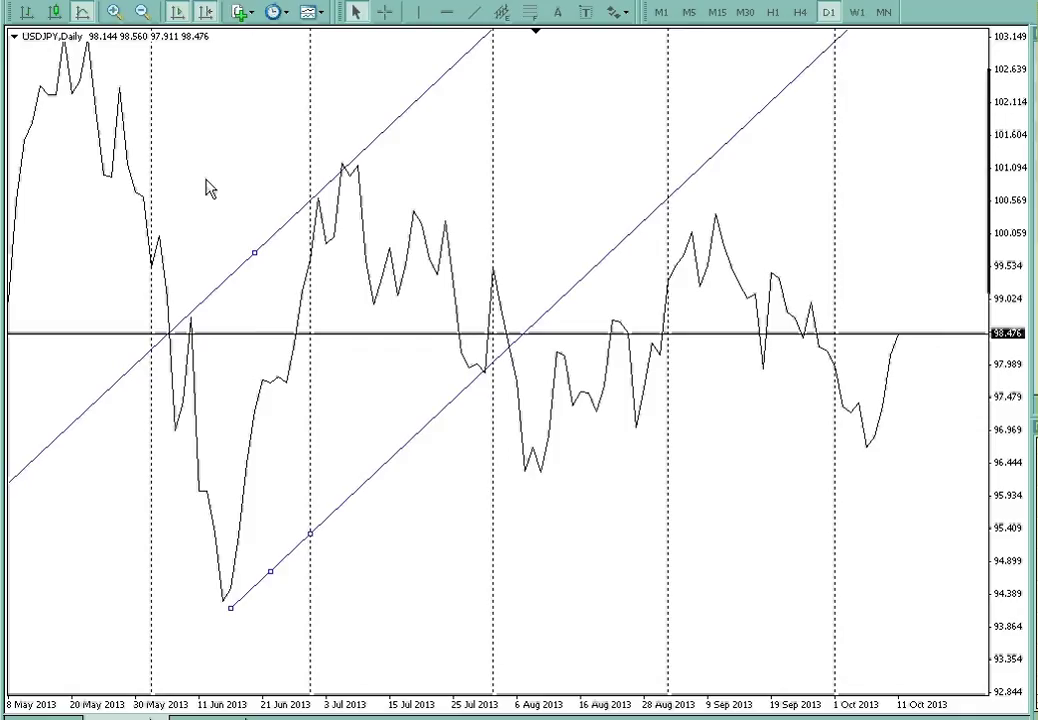
- Draw a descending equidistant channel from the second May peak along the July highs
{"action": "left_click_drag", "start_coordinate": [198, 168], "coordinate": [195, 184]}
{"action": "left_click", "coordinate": [501, 13]}
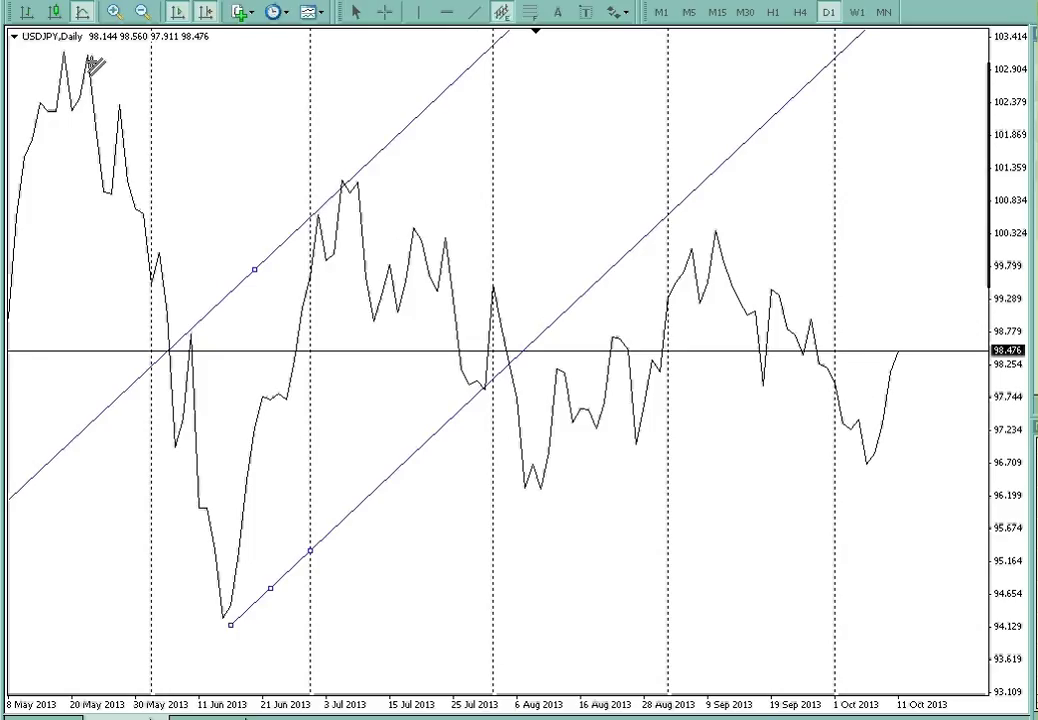
{"action": "mouse_move", "coordinate": [90, 62]}
{"action": "left_mouse_down"}
{"action": "mouse_move", "coordinate": [155, 93]}
{"action": "mouse_move", "coordinate": [568, 215]}
{"action": "mouse_move", "coordinate": [537, 253]}
{"action": "mouse_move", "coordinate": [551, 298]}
{"action": "left_mouse_up"}
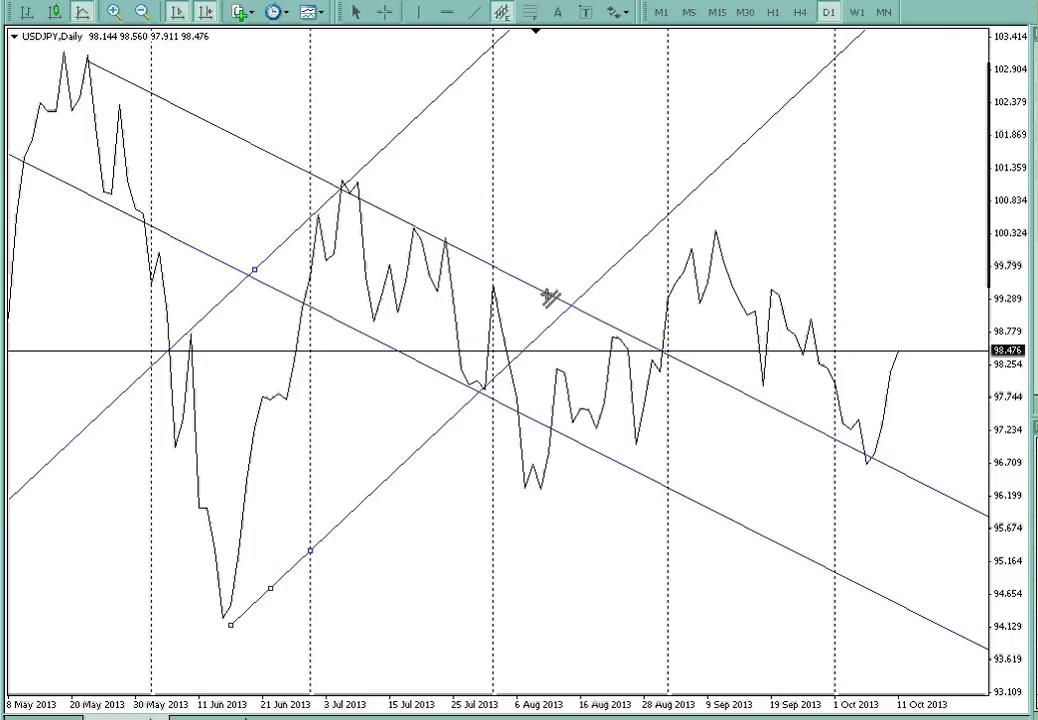
{"action": "left_click_drag", "start_coordinate": [550, 297], "coordinate": [551, 302]}
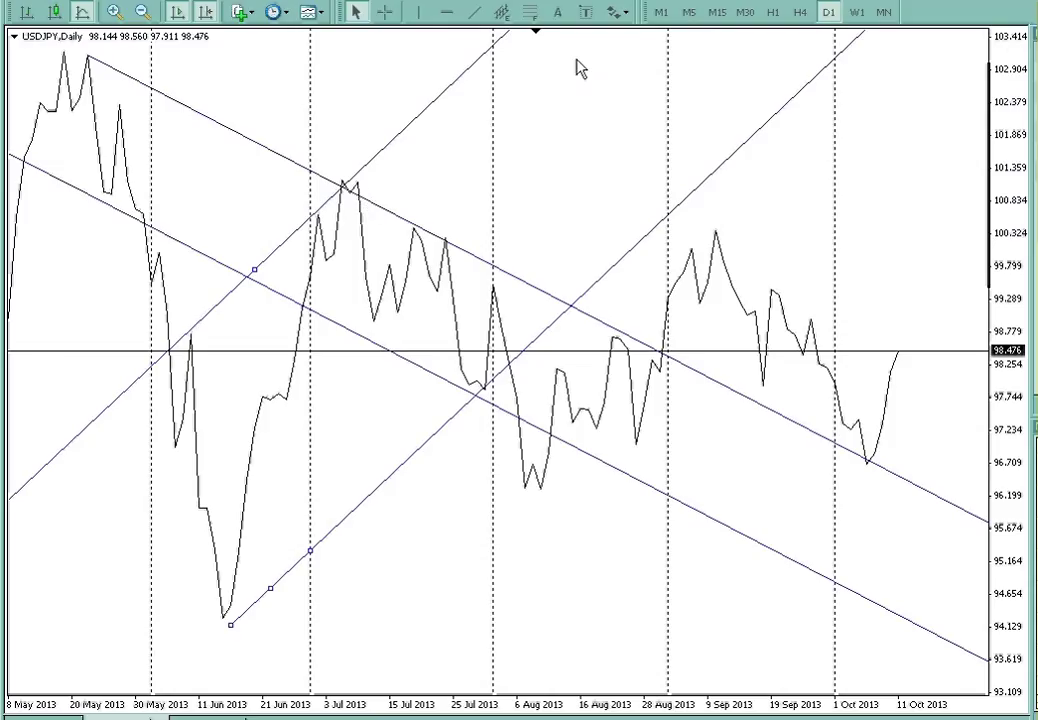
- Show the price as candlesticks and place a horizontal line at about 100.974 under the late-May lows
{"action": "left_click", "coordinate": [53, 13]}
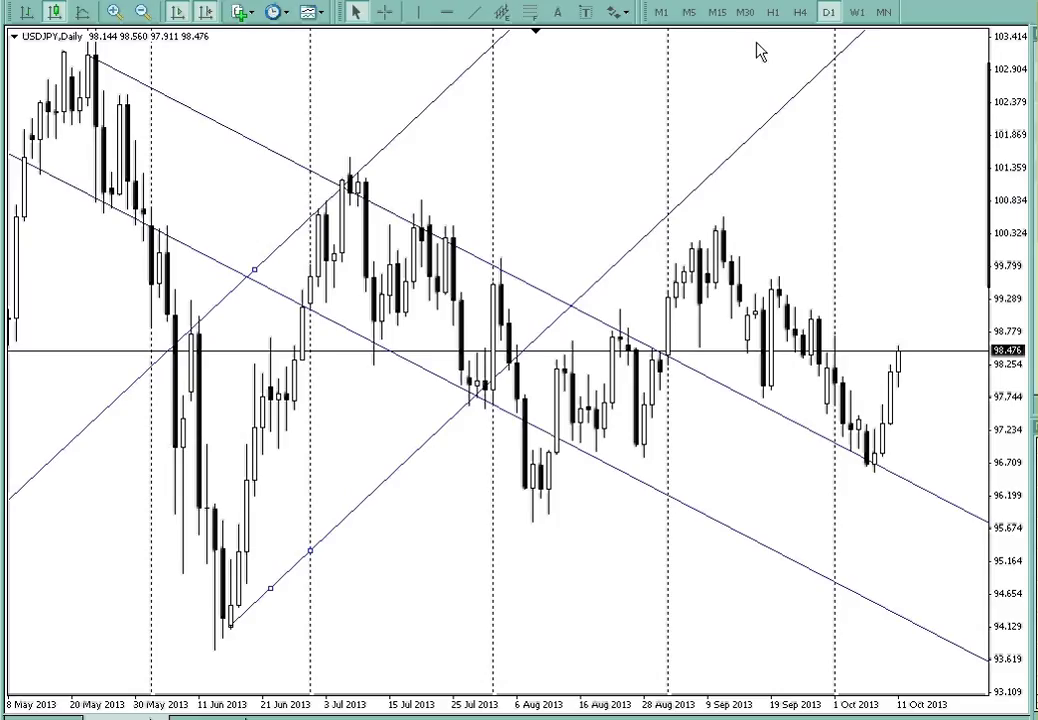
{"action": "left_click", "coordinate": [447, 22]}
{"action": "left_click", "coordinate": [130, 191]}
- Return to the line chart and place a horizontal line at 102.331 across the small low between the May peaks
{"action": "left_click", "coordinate": [82, 12]}
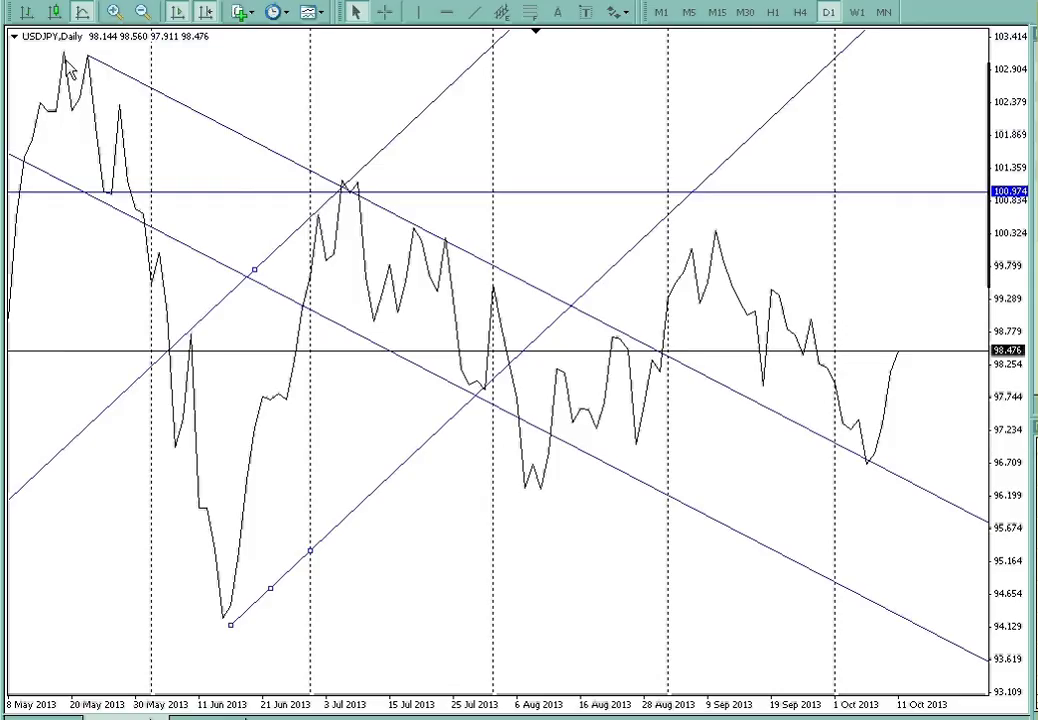
{"action": "left_click", "coordinate": [446, 12]}
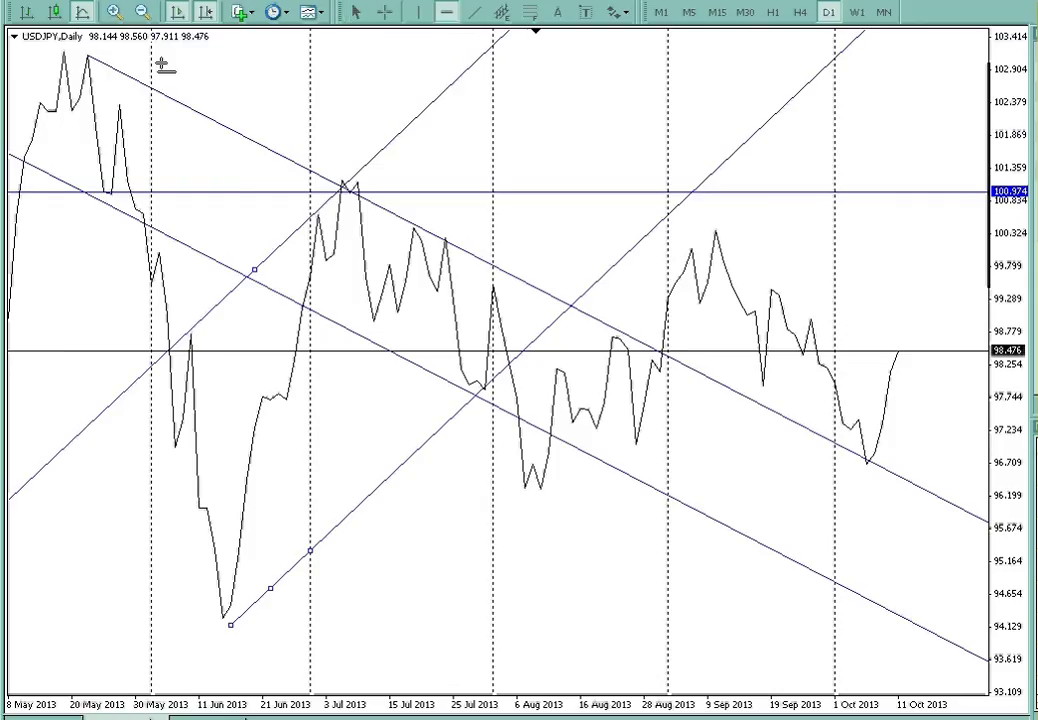
{"action": "left_click", "coordinate": [75, 99]}
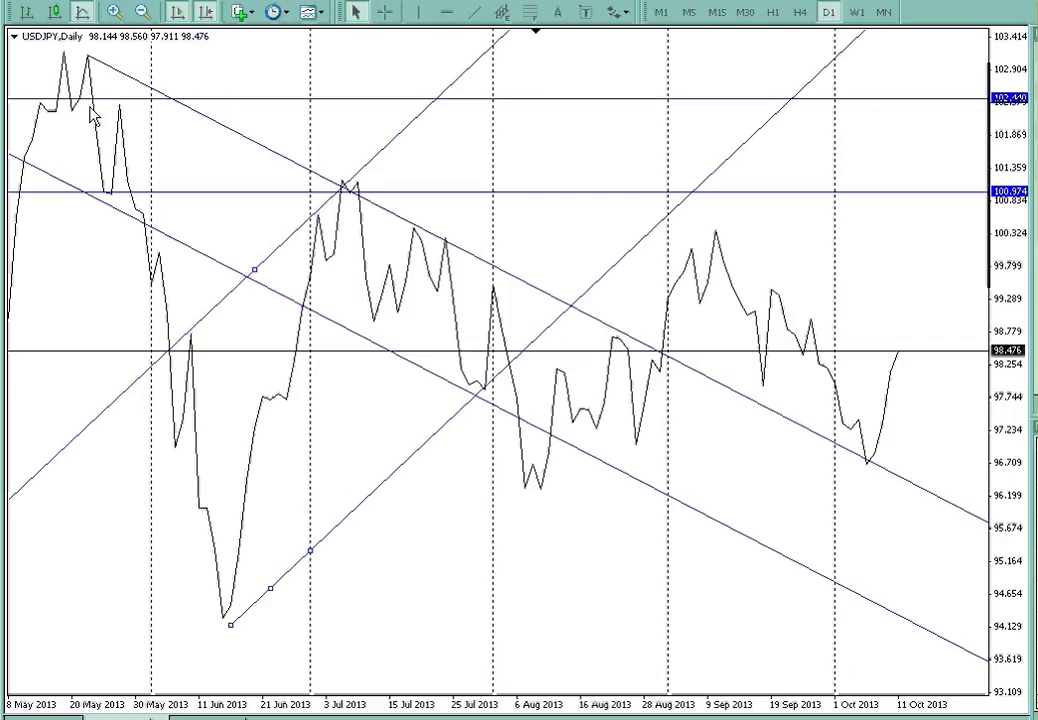
{"action": "left_click_drag", "start_coordinate": [107, 103], "coordinate": [56, 105]}
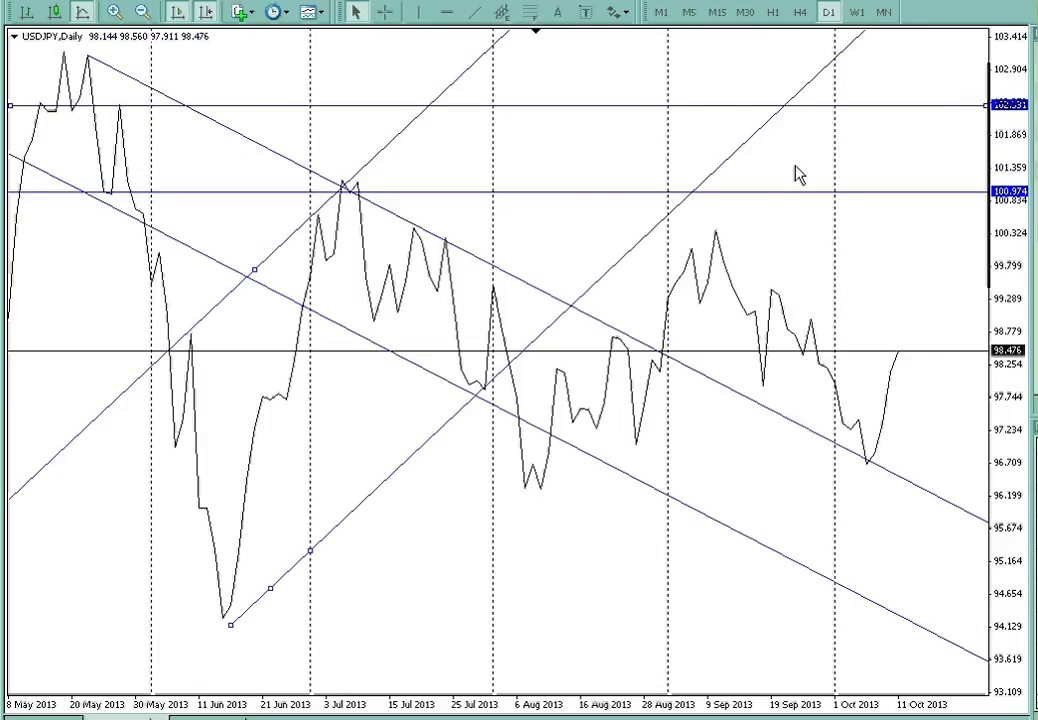
- Draw a steep descending channel from the second May peak, fit it to the June swings, and check it against the candlesticks
{"action": "left_click", "coordinate": [502, 12]}
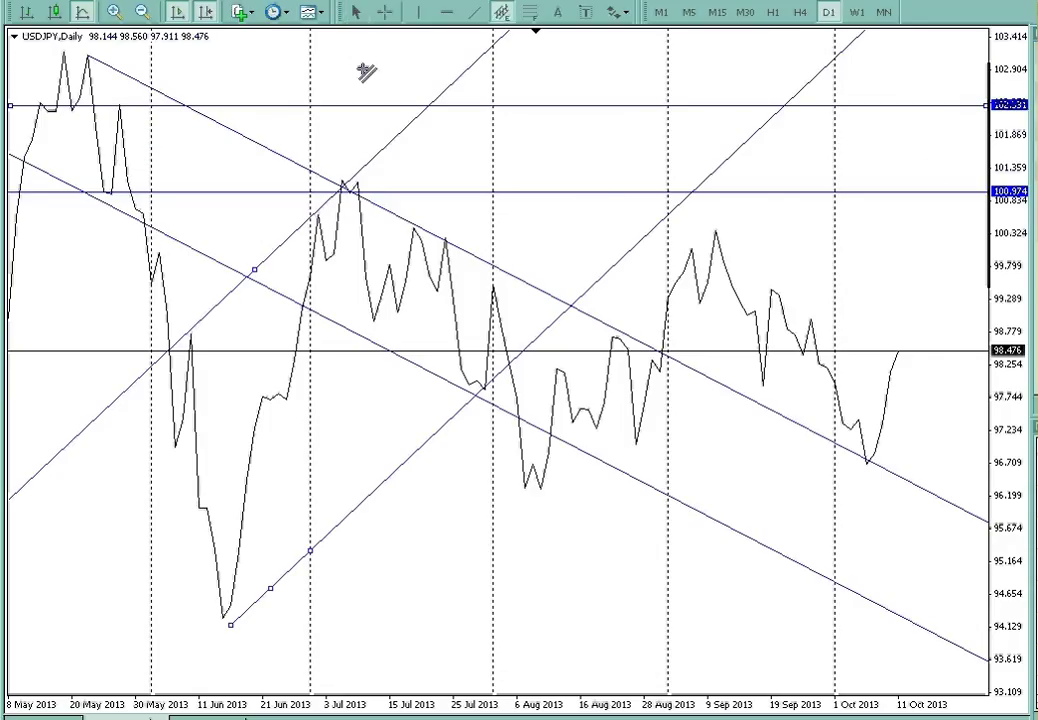
{"action": "mouse_move", "coordinate": [93, 63]}
{"action": "left_mouse_down"}
{"action": "mouse_move", "coordinate": [139, 97]}
{"action": "mouse_move", "coordinate": [140, 155]}
{"action": "left_mouse_up"}
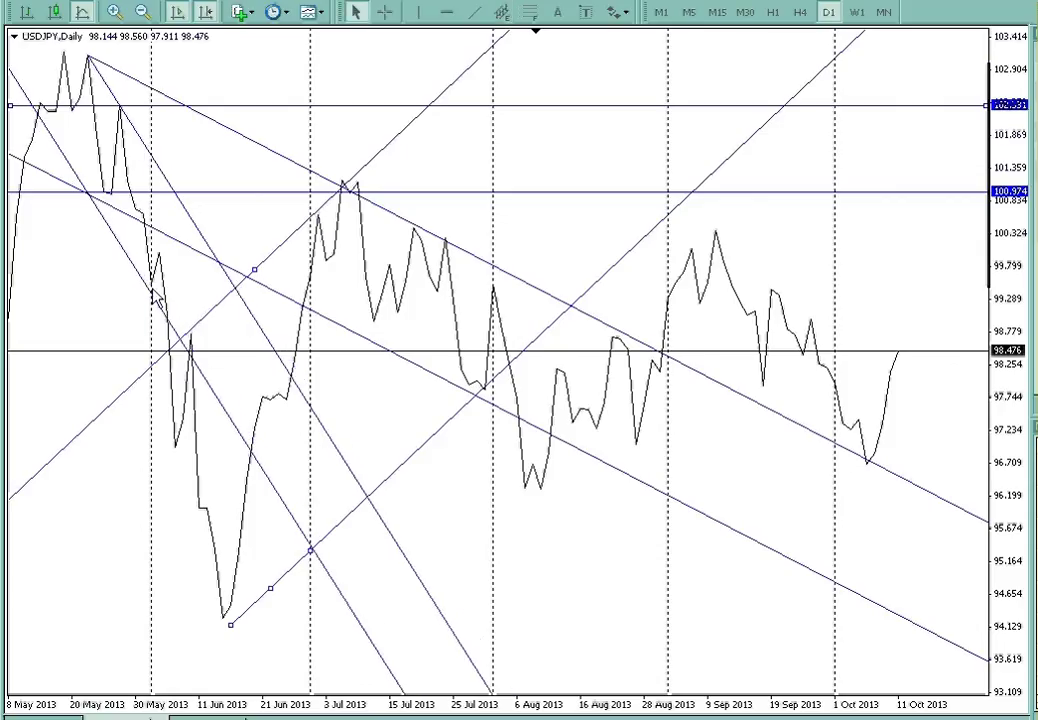
{"action": "double_click", "coordinate": [197, 228]}
{"action": "left_click_drag", "start_coordinate": [148, 154], "coordinate": [169, 167]}
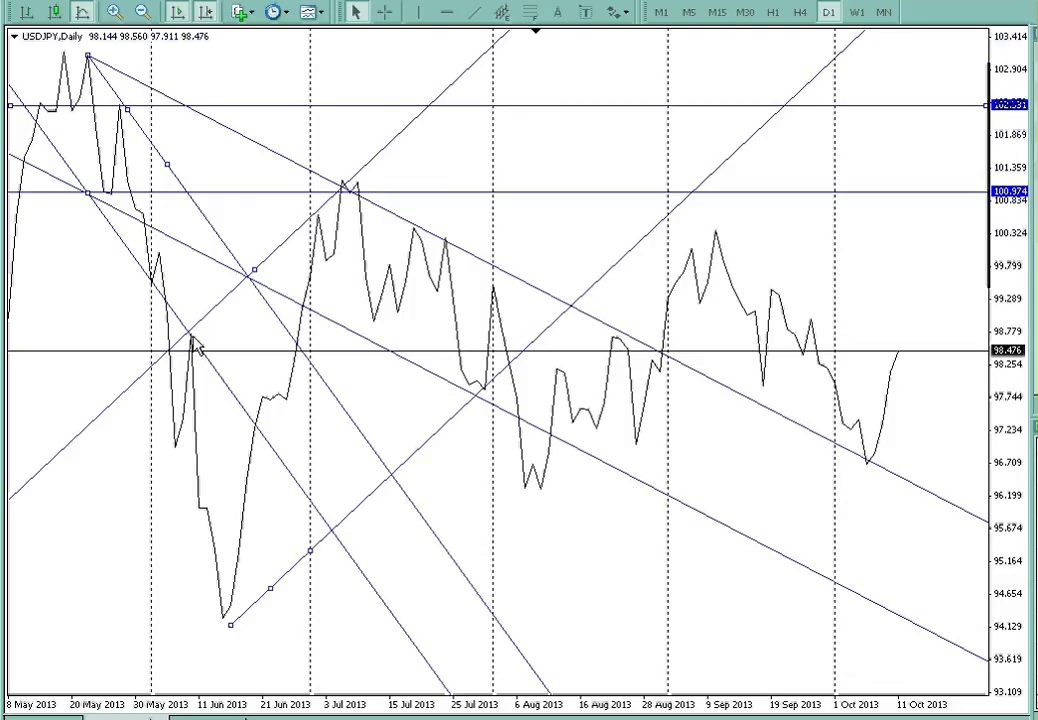
{"action": "left_click", "coordinate": [55, 13]}
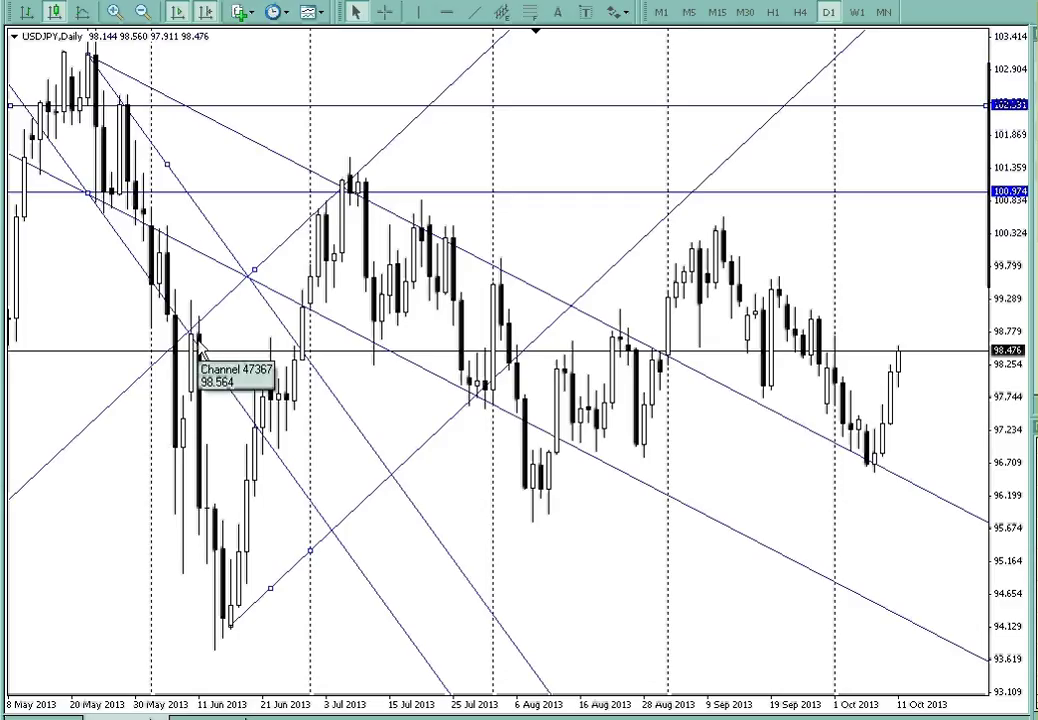
{"action": "left_click", "coordinate": [83, 13]}
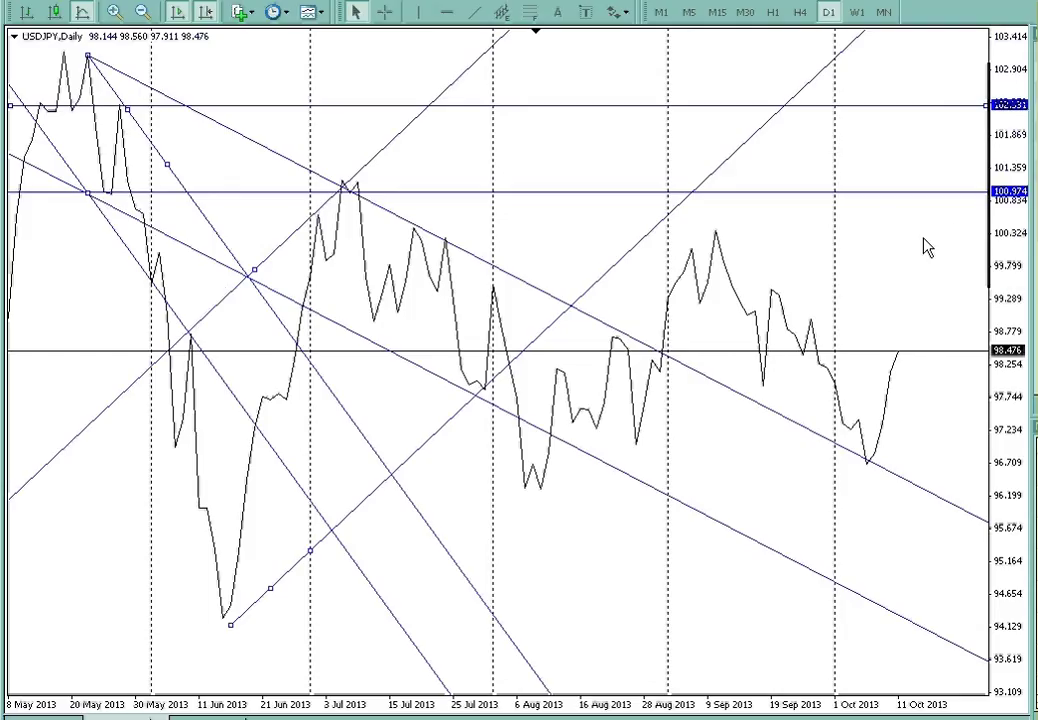
- Turn the Scale fix option off and on again in the chart's common properties
{"action": "right_click", "coordinate": [612, 76]}
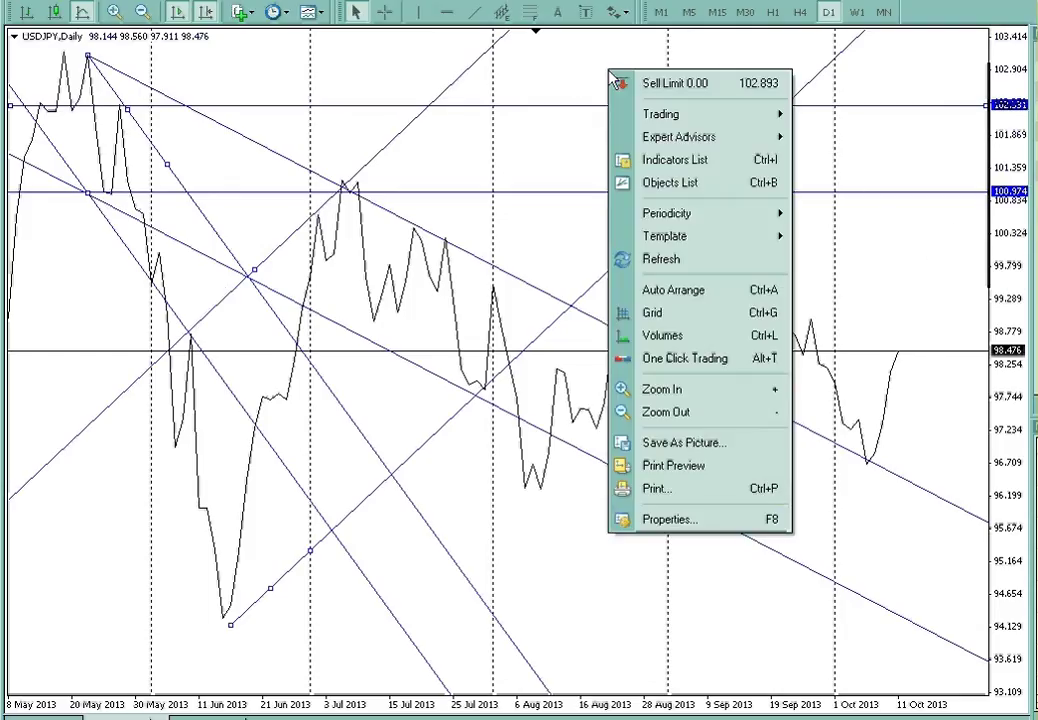
{"action": "left_click", "coordinate": [669, 519]}
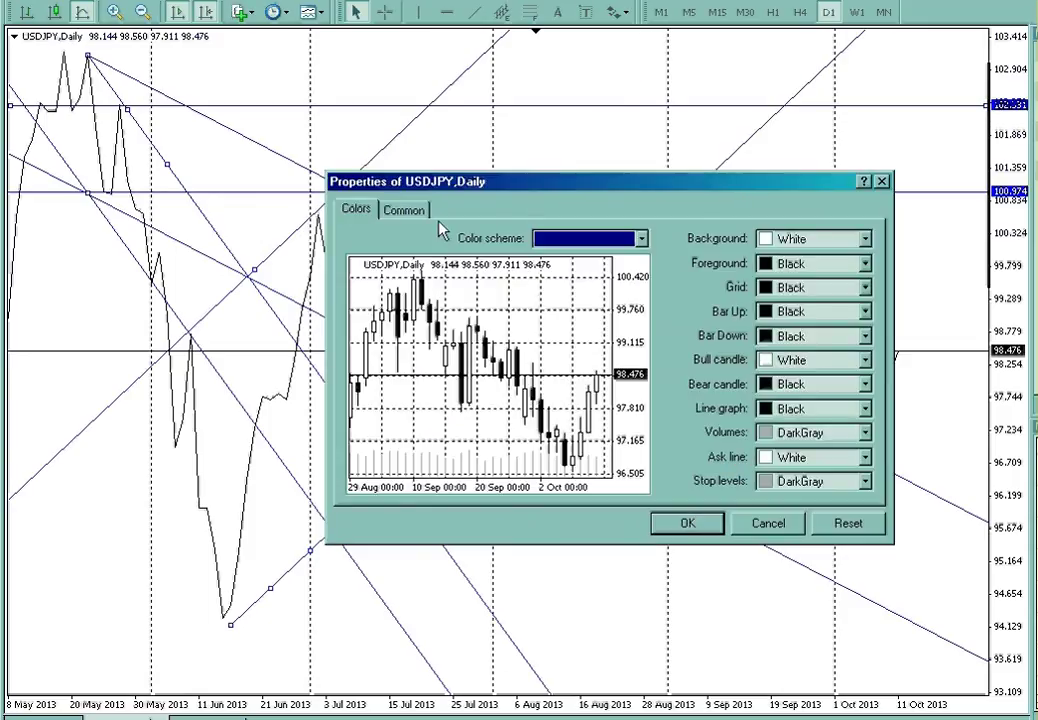
{"action": "left_click", "coordinate": [407, 216]}
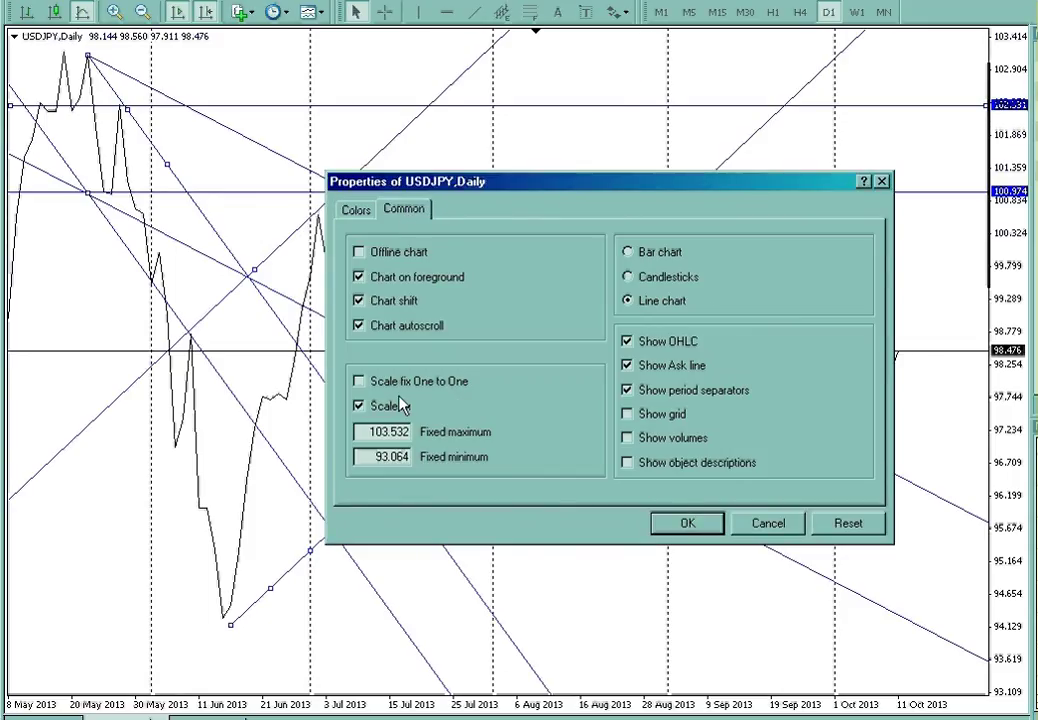
{"action": "left_click", "coordinate": [360, 407]}
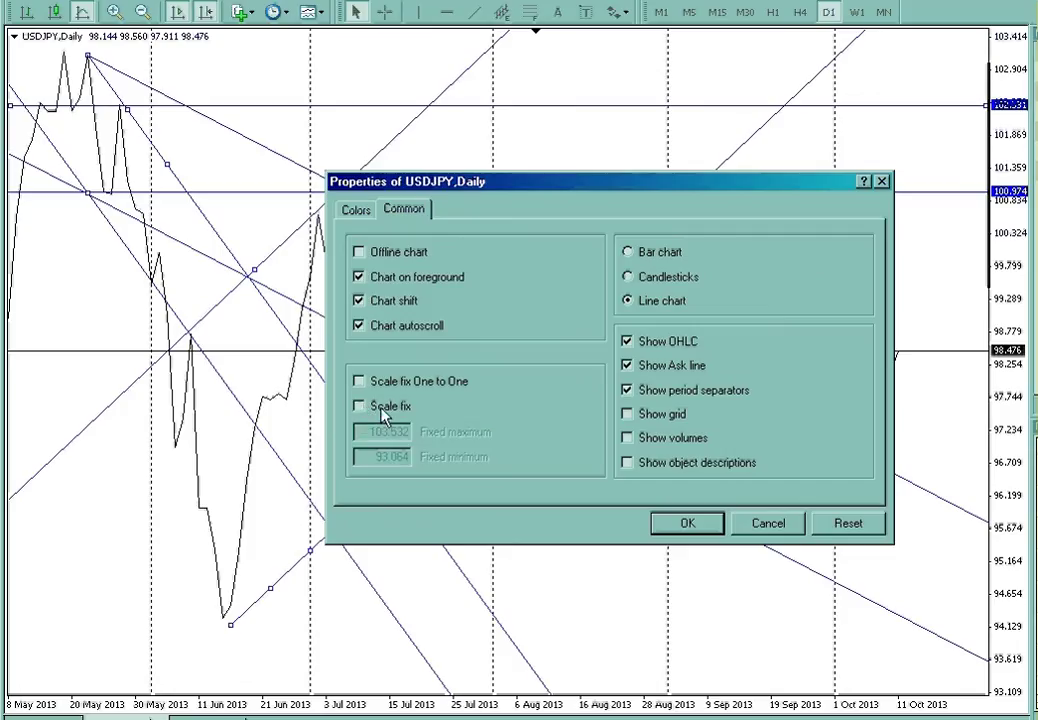
{"action": "left_click", "coordinate": [360, 407]}
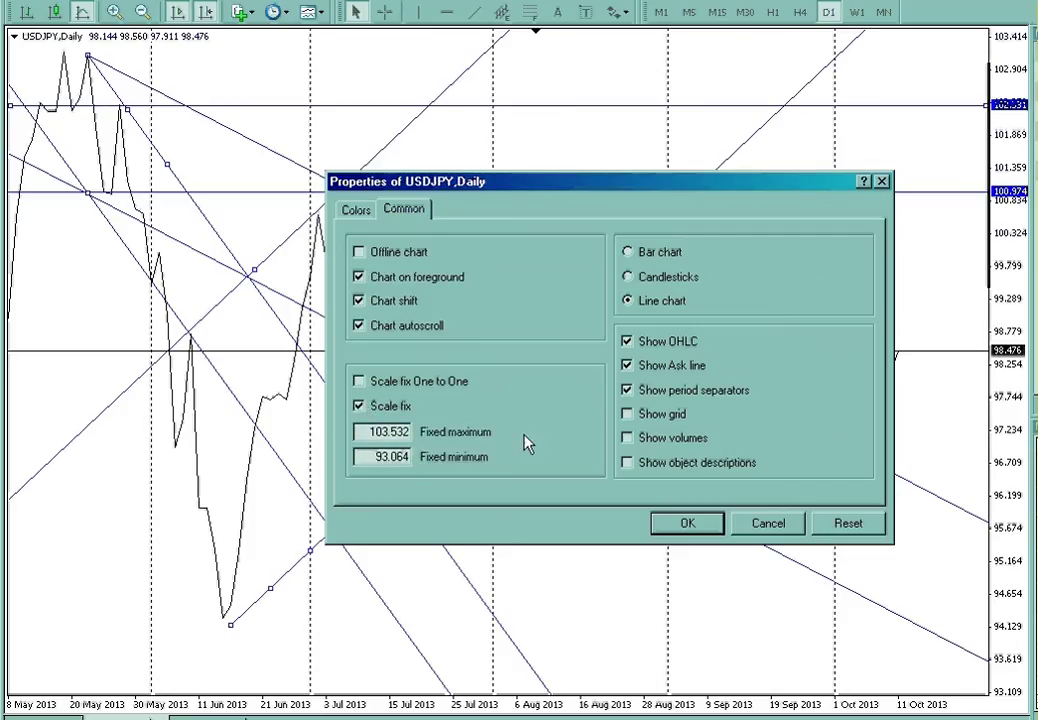
{"action": "left_click", "coordinate": [686, 523]}
- Adjust the chart shift so the latest price sits a little past mid-chart, leaving blank space after it
{"action": "left_click_drag", "start_coordinate": [908, 268], "coordinate": [910, 240]}
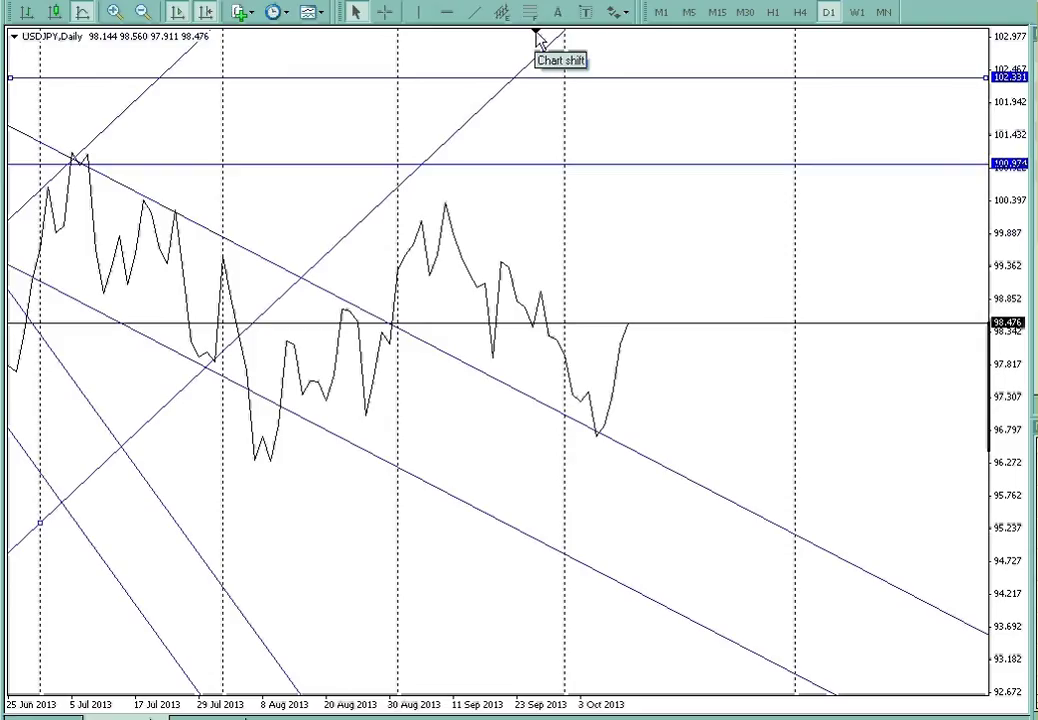
{"action": "left_click_drag", "start_coordinate": [537, 37], "coordinate": [848, 46]}
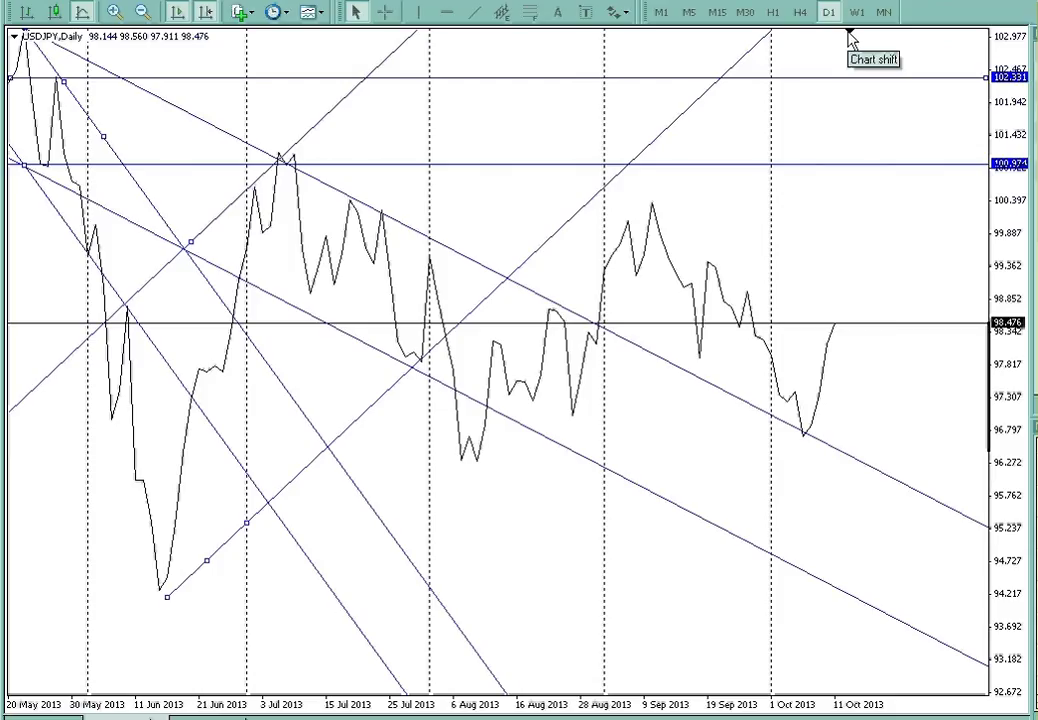
{"action": "mouse_move", "coordinate": [850, 38]}
{"action": "left_mouse_down"}
{"action": "mouse_move", "coordinate": [822, 32]}
{"action": "mouse_move", "coordinate": [605, 62]}
{"action": "left_mouse_up"}
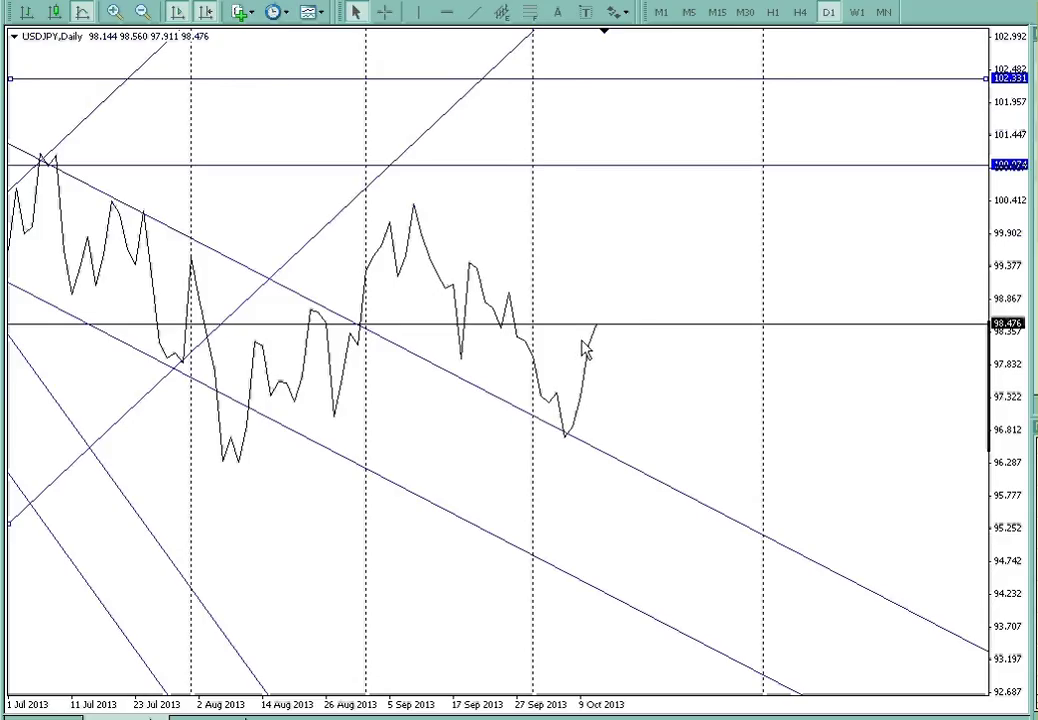
- Move the chart shift so the latest price sits at about three quarters of the chart width
{"action": "mouse_move", "coordinate": [607, 333]}
{"action": "scroll", "coordinate": [359, 123], "scroll_direction": "up", "scroll_amount": 2}
{"action": "scroll", "coordinate": [686, 91], "scroll_direction": "down", "scroll_amount": 1}
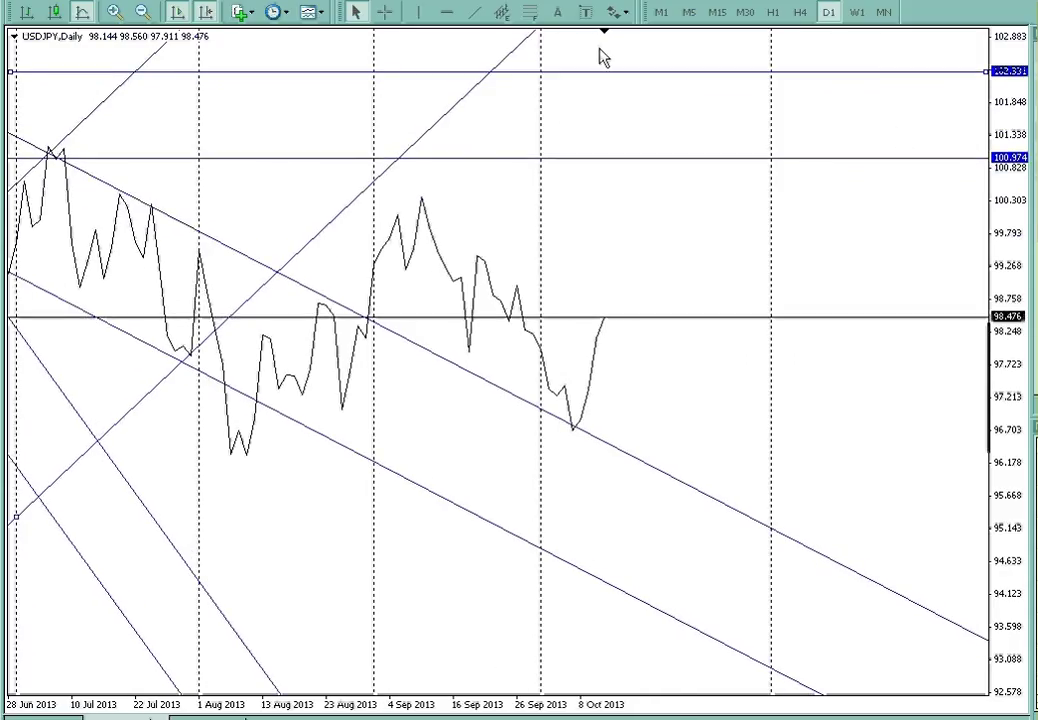
{"action": "scroll", "coordinate": [605, 37], "scroll_direction": "up", "scroll_amount": 4}
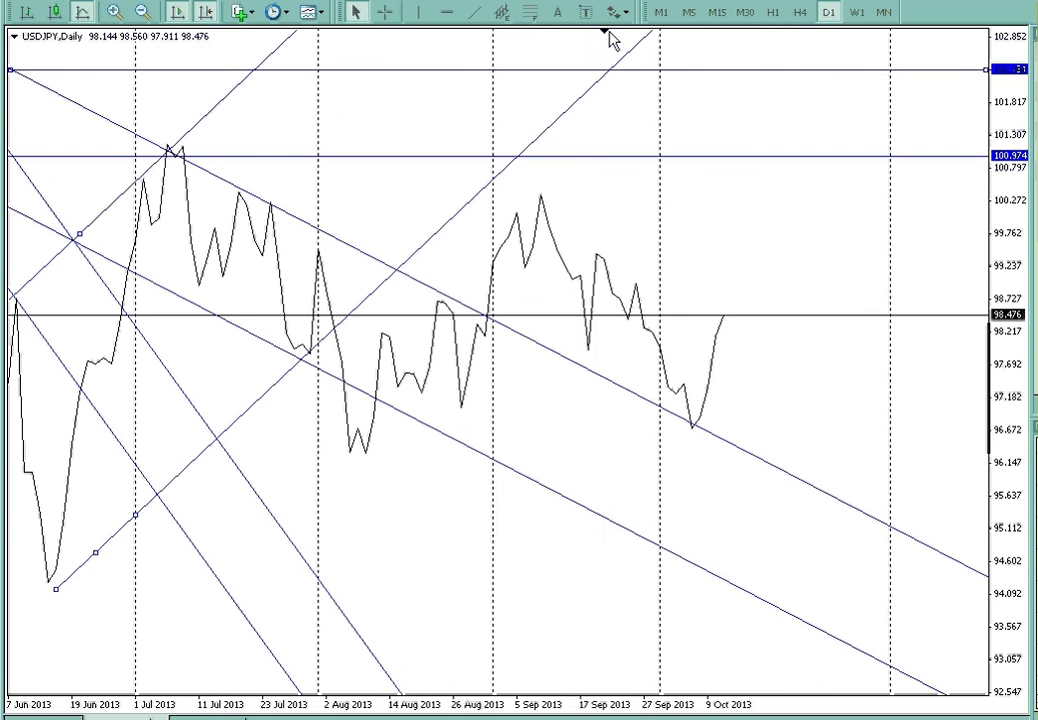
{"action": "left_click_drag", "start_coordinate": [605, 37], "coordinate": [741, 32]}
{"action": "left_click_drag", "start_coordinate": [988, 237], "coordinate": [938, 250]}
{"action": "scroll", "coordinate": [797, 245], "scroll_direction": "up", "scroll_amount": 3}
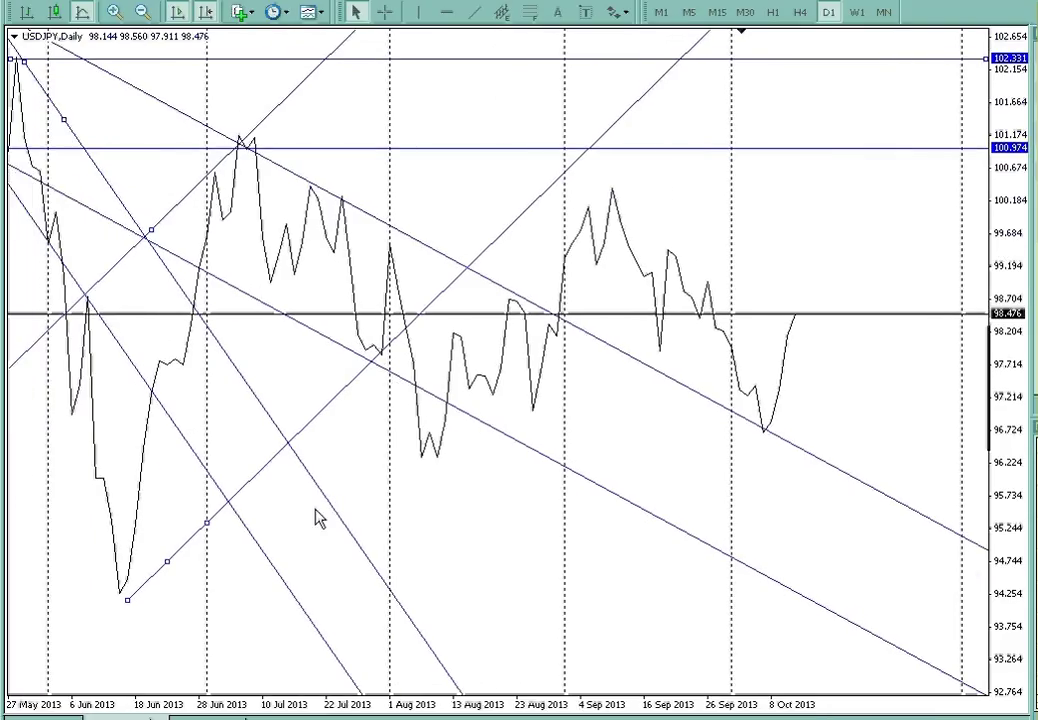
- Refit the rising channel from the June low under the late-July lows, and stack a second rising channel above it reaching the July peaks
{"action": "left_click_drag", "start_coordinate": [168, 562], "coordinate": [157, 556]}
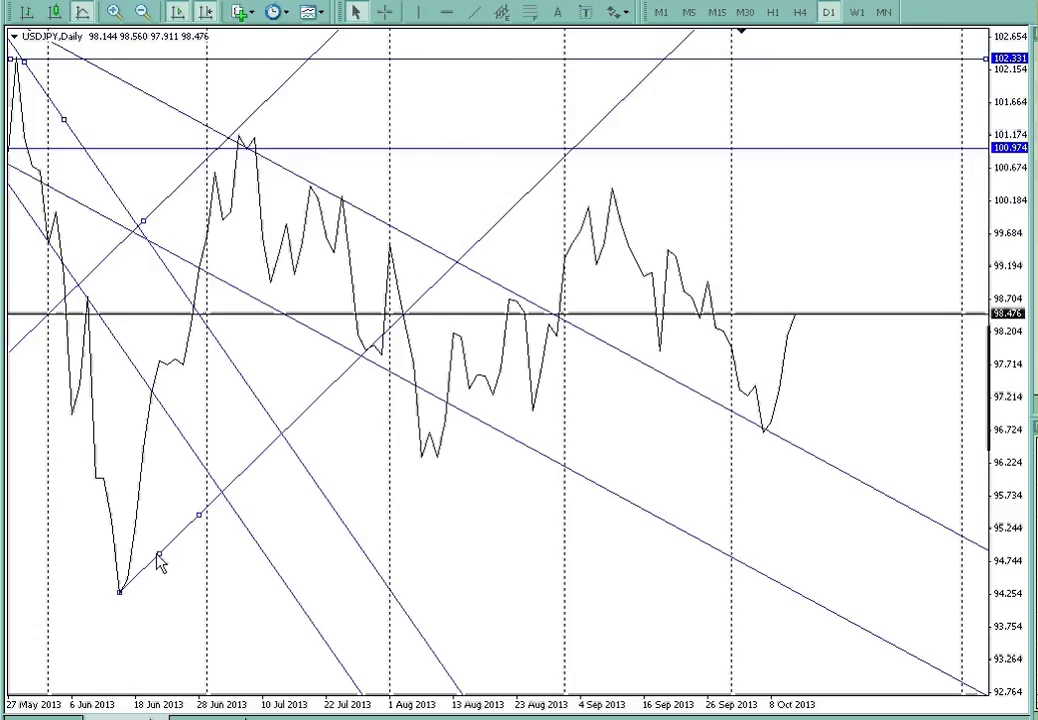
{"action": "left_click_drag", "start_coordinate": [199, 517], "coordinate": [342, 395]}
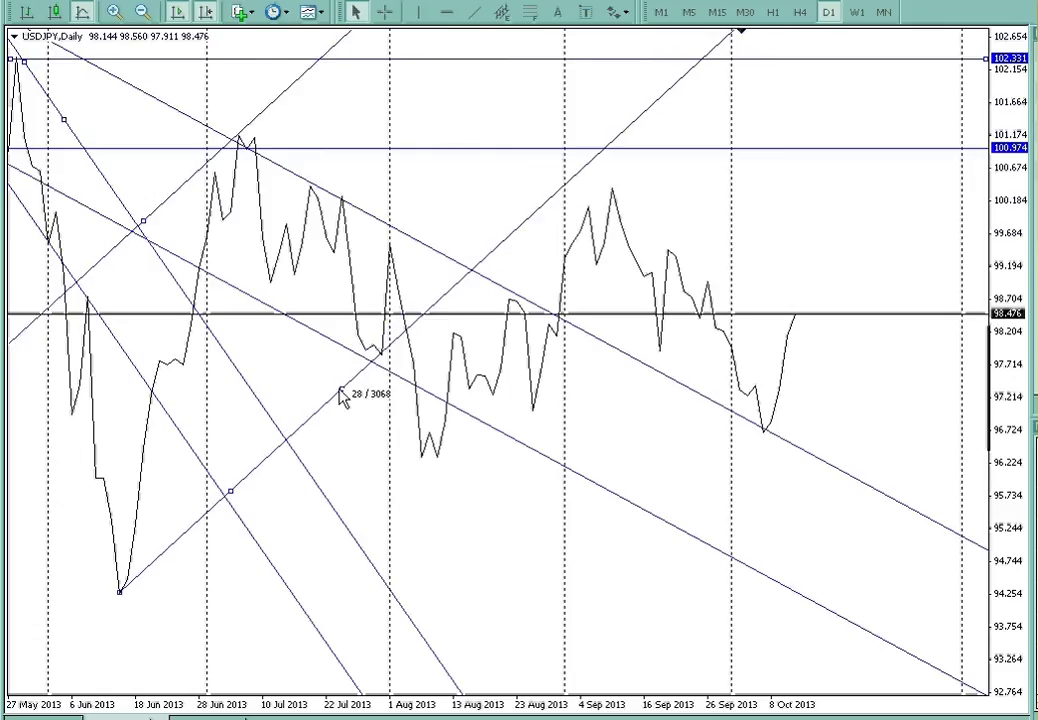
{"action": "left_click_drag", "start_coordinate": [340, 390], "coordinate": [341, 389]}
{"action": "left_click_drag", "start_coordinate": [143, 224], "coordinate": [313, 252]}
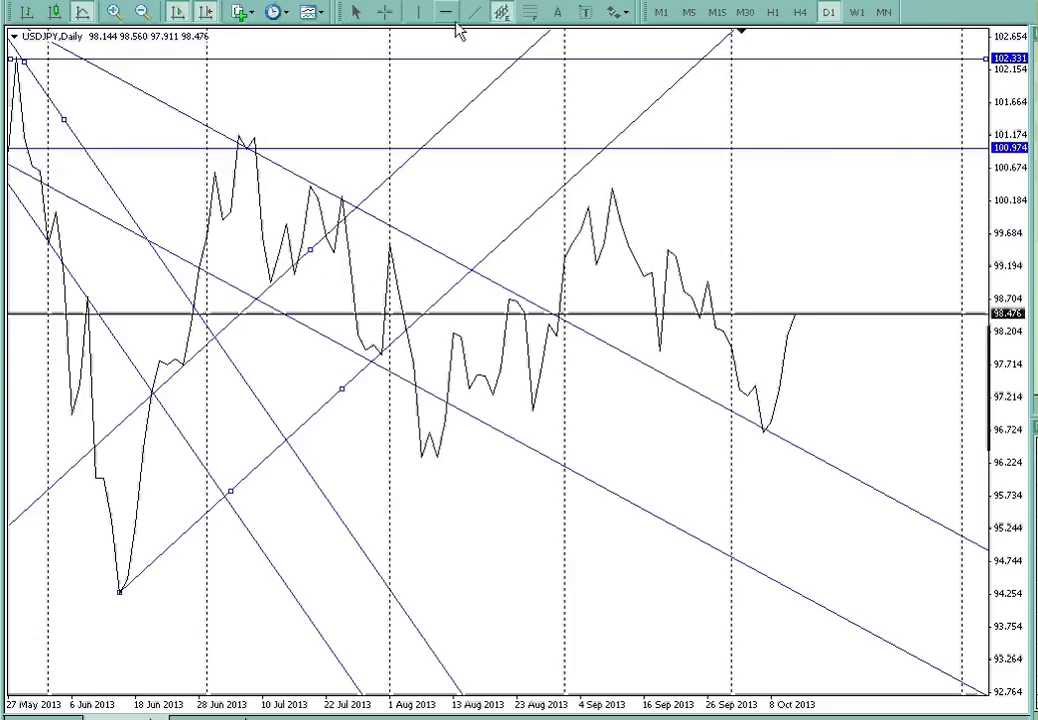
{"action": "left_click", "coordinate": [503, 14]}
{"action": "mouse_move", "coordinate": [78, 474]}
{"action": "left_mouse_down"}
{"action": "mouse_move", "coordinate": [192, 294]}
{"action": "mouse_move", "coordinate": [188, 358]}
{"action": "mouse_move", "coordinate": [190, 287]}
{"action": "mouse_move", "coordinate": [200, 358]}
{"action": "mouse_move", "coordinate": [166, 296]}
{"action": "mouse_move", "coordinate": [57, 284]}
{"action": "mouse_move", "coordinate": [68, 320]}
{"action": "left_mouse_up"}
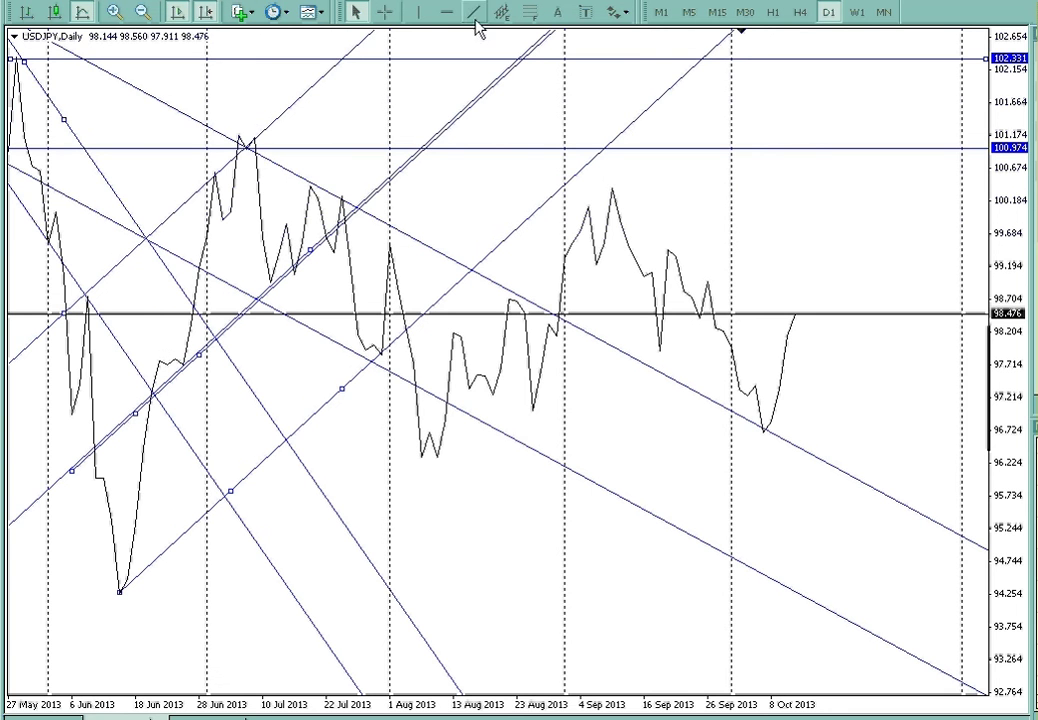
- Compress the chart to show the year's price history and place a horizontal line at 96.709 through the early October low
{"action": "left_click", "coordinate": [140, 12]}
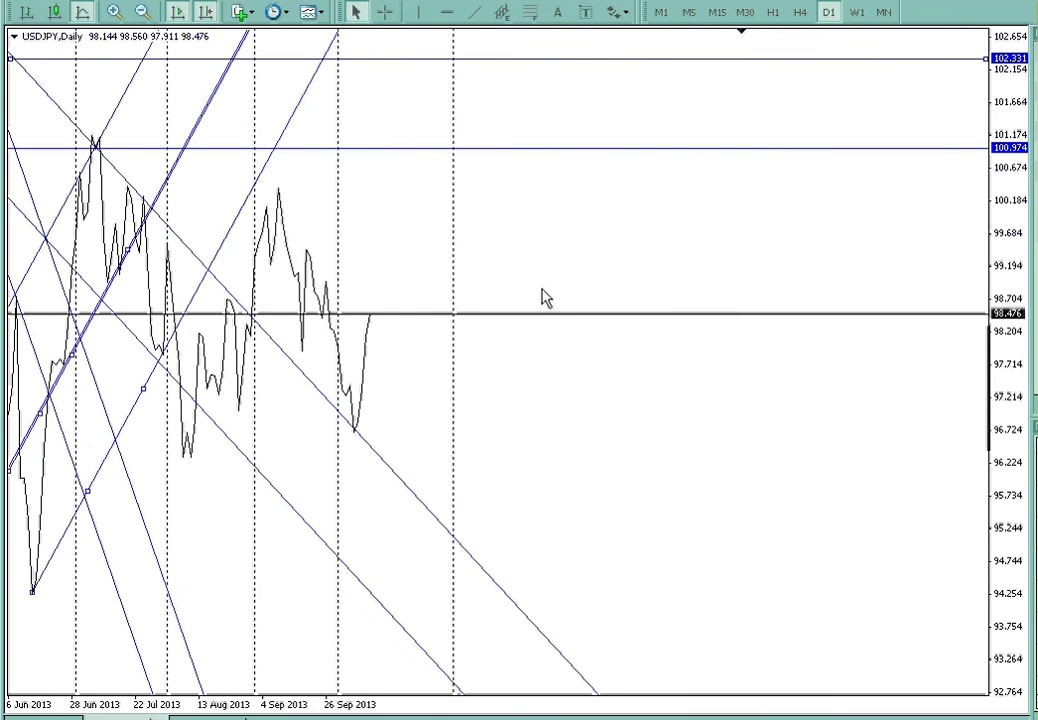
{"action": "scroll", "coordinate": [600, 444], "scroll_direction": "up", "scroll_amount": 5}
{"action": "left_click_drag", "start_coordinate": [1003, 366], "coordinate": [1005, 472]}
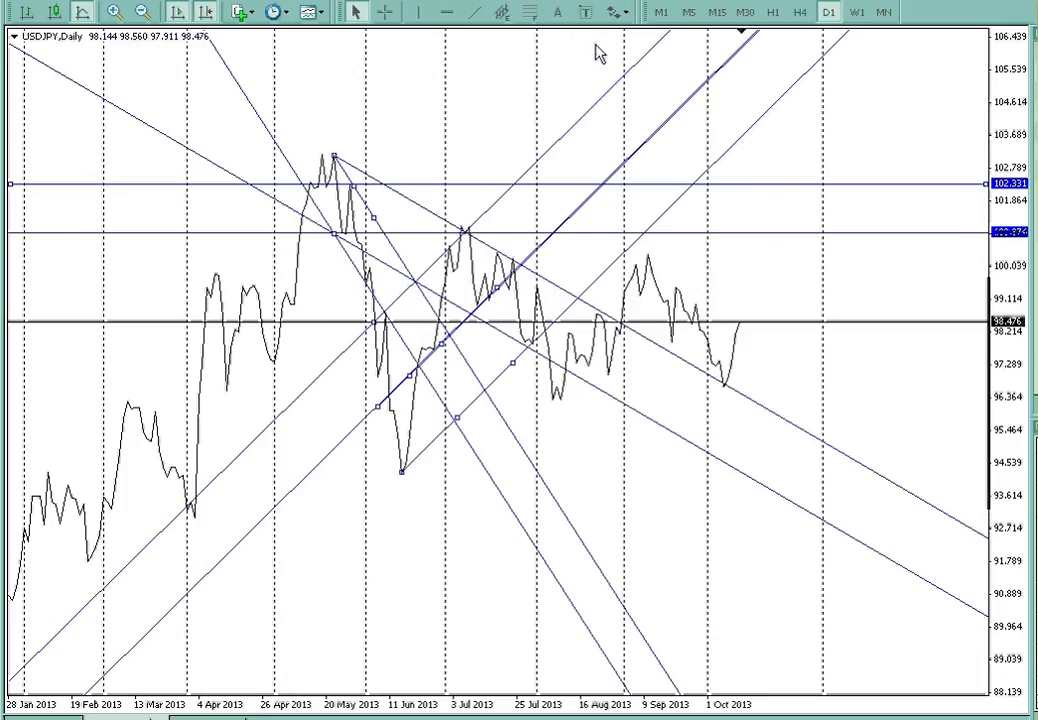
{"action": "left_click", "coordinate": [447, 13]}
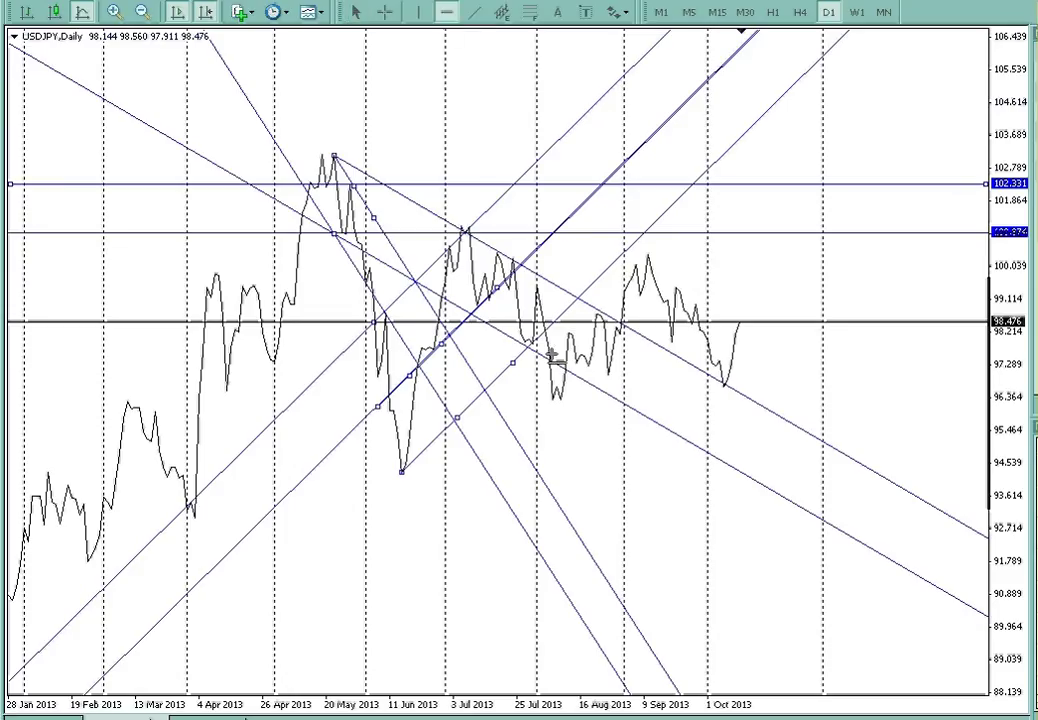
{"action": "left_click", "coordinate": [563, 385]}
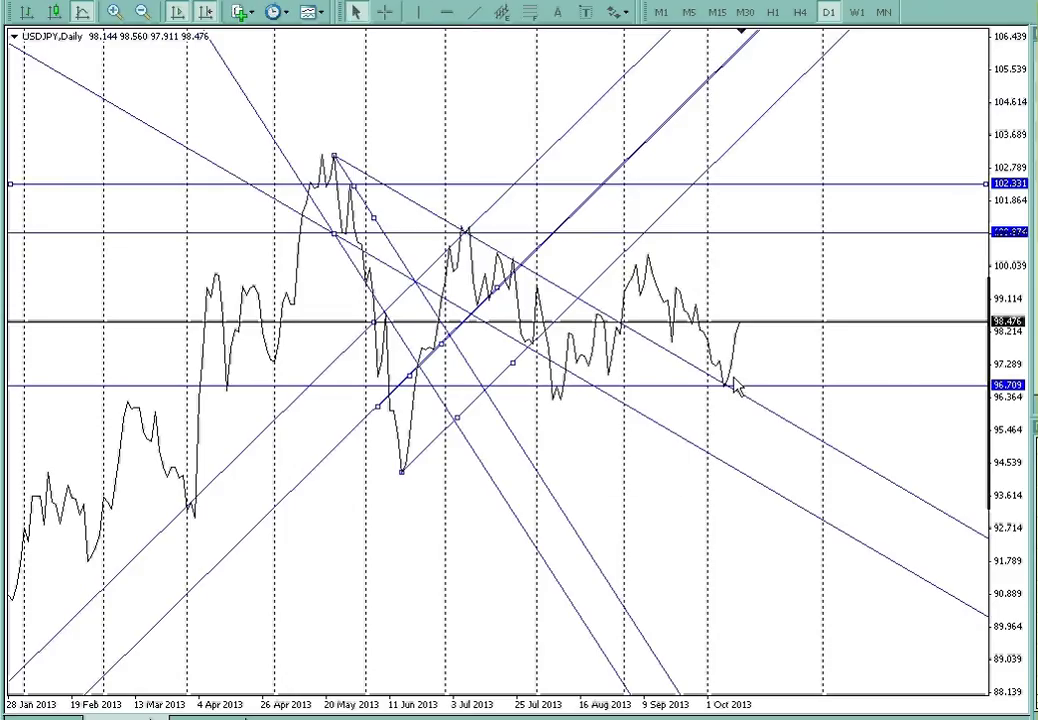
- Alternate between the candlestick and line displays to compare them against the drawn levels, ending on candlesticks
{"action": "mouse_move", "coordinate": [236, 395]}
{"action": "left_click", "coordinate": [54, 12]}
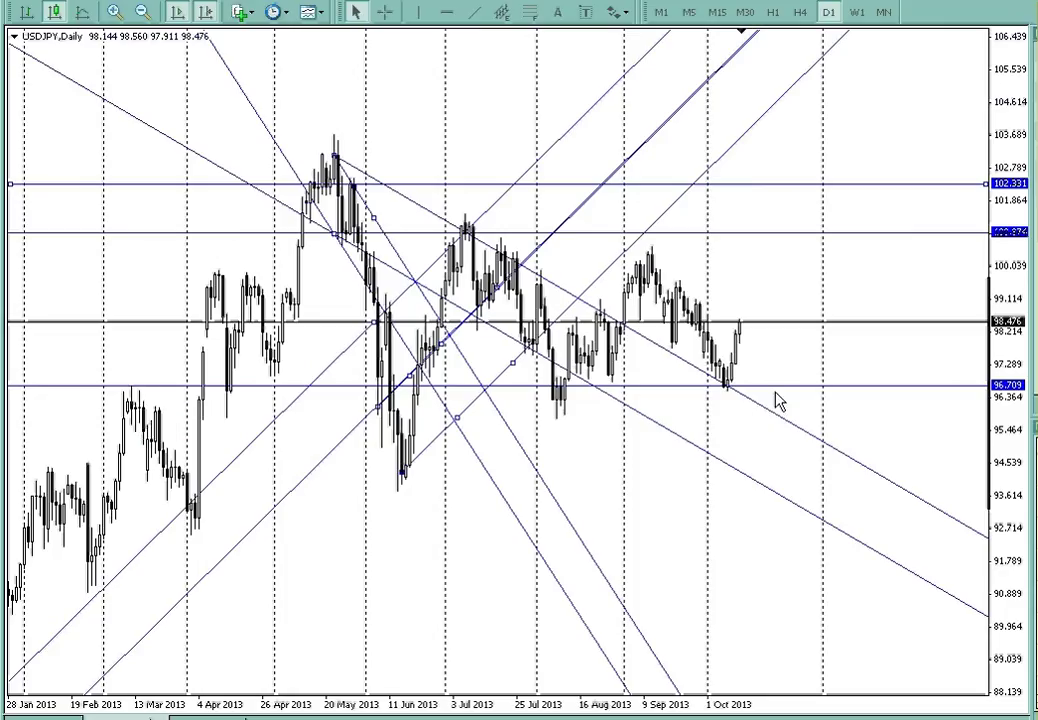
{"action": "left_click", "coordinate": [80, 20]}
{"action": "left_click", "coordinate": [55, 12]}
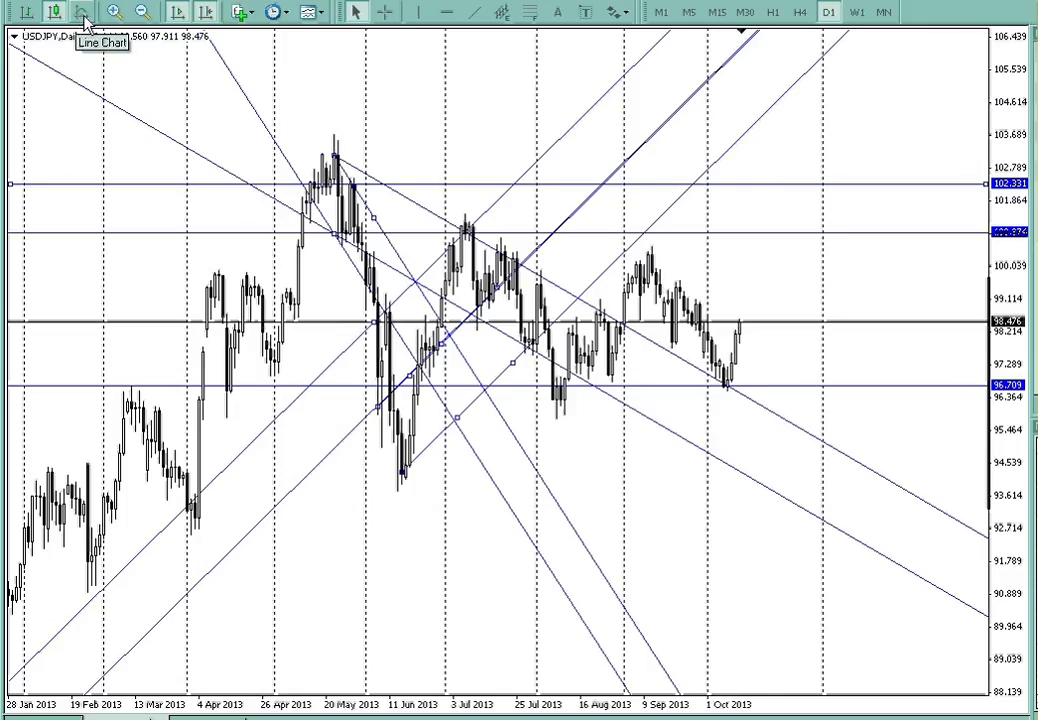
{"action": "left_click", "coordinate": [85, 20]}
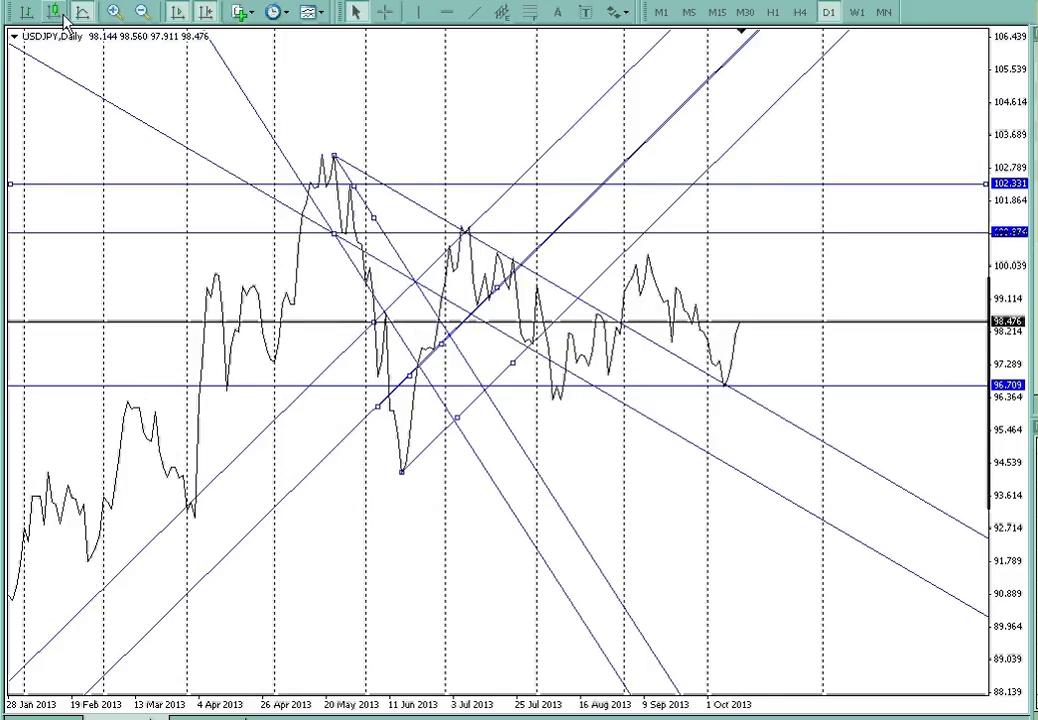
{"action": "left_click", "coordinate": [57, 14]}
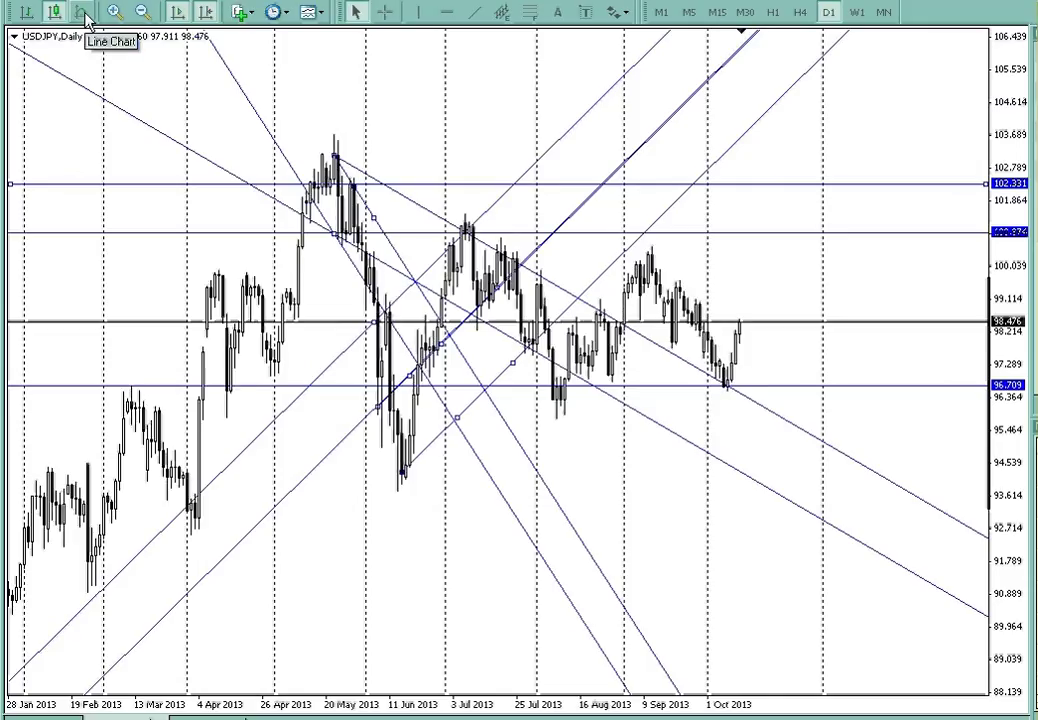
{"action": "left_click", "coordinate": [85, 20]}
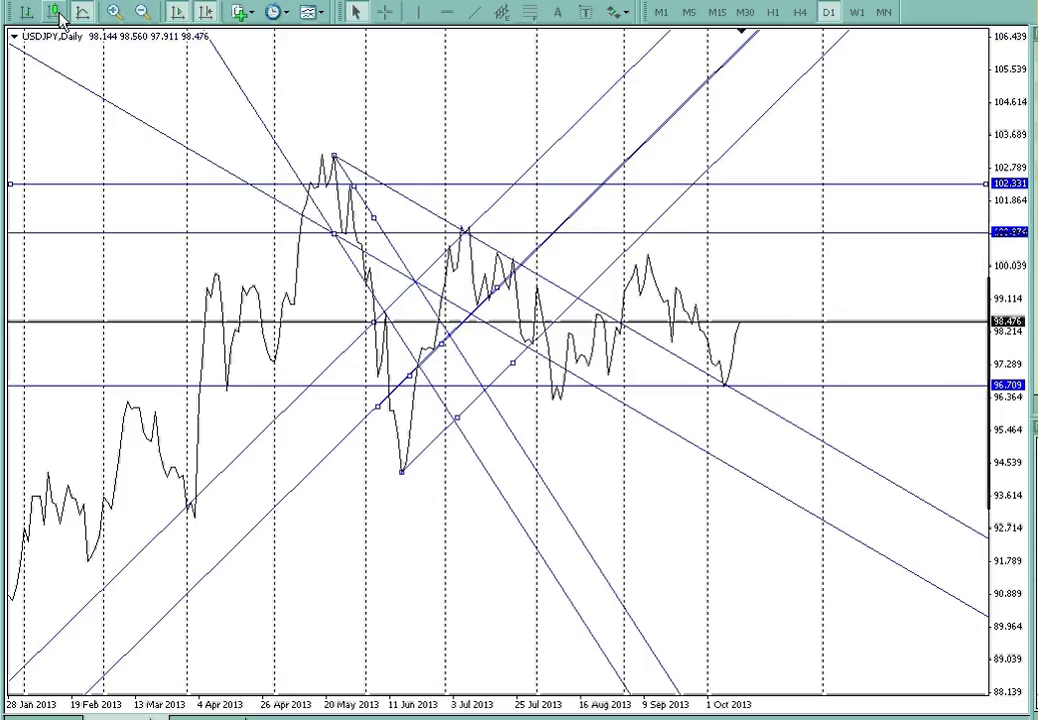
{"action": "left_click", "coordinate": [55, 13]}
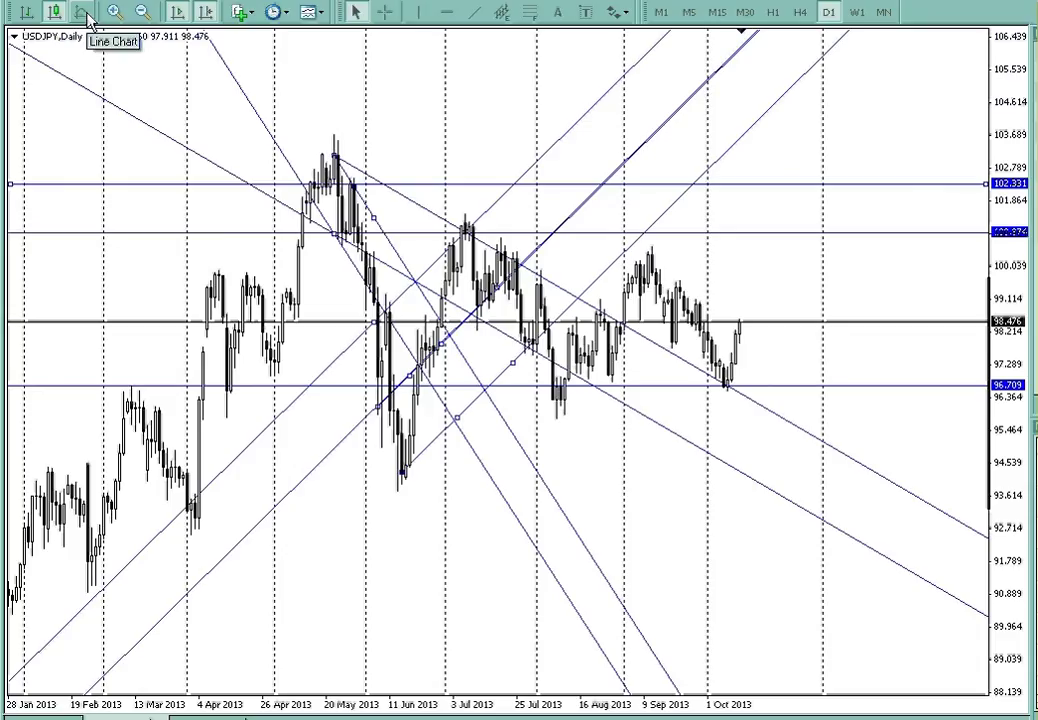
{"action": "left_click", "coordinate": [85, 13]}
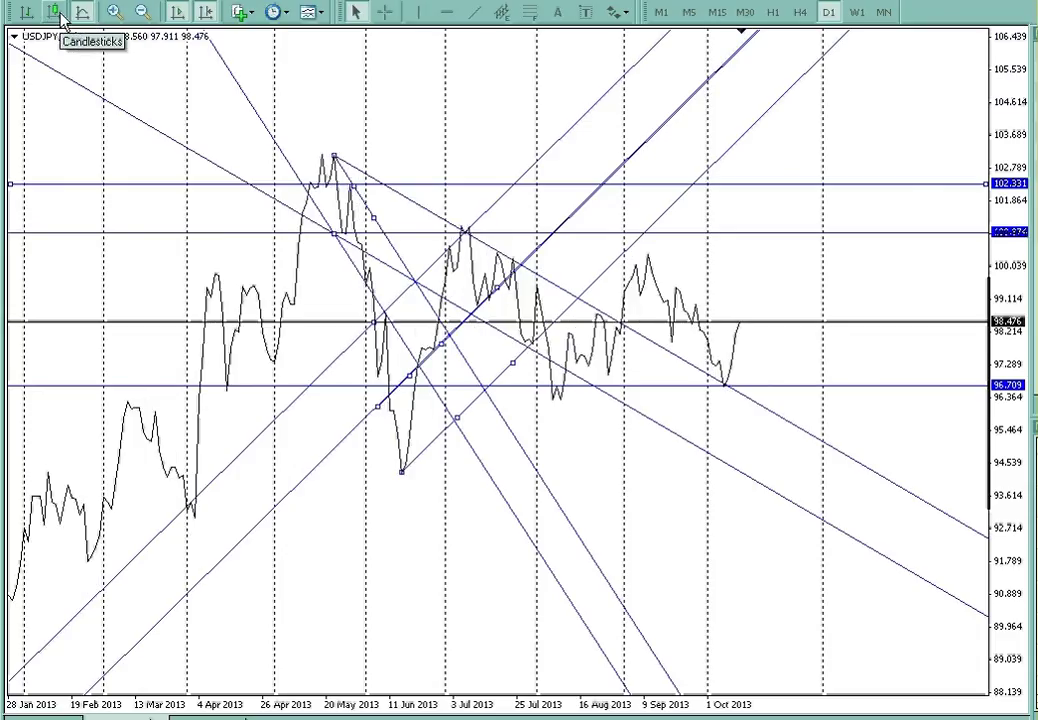
{"action": "left_click", "coordinate": [56, 14]}
{"action": "left_click", "coordinate": [84, 13]}
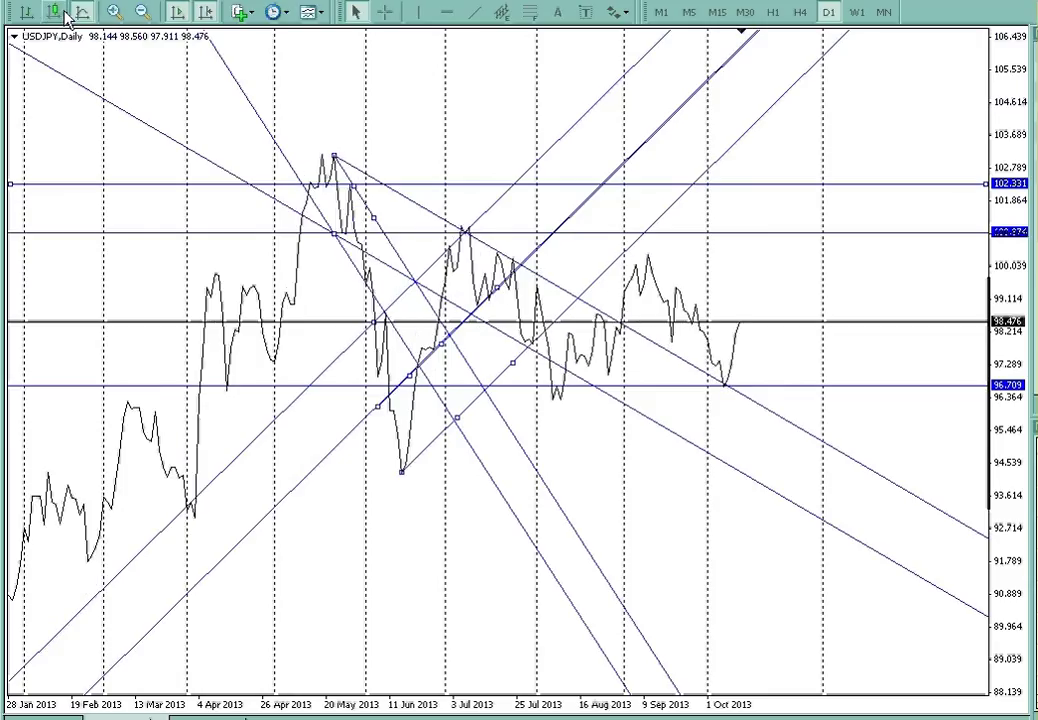
{"action": "left_click", "coordinate": [56, 13]}
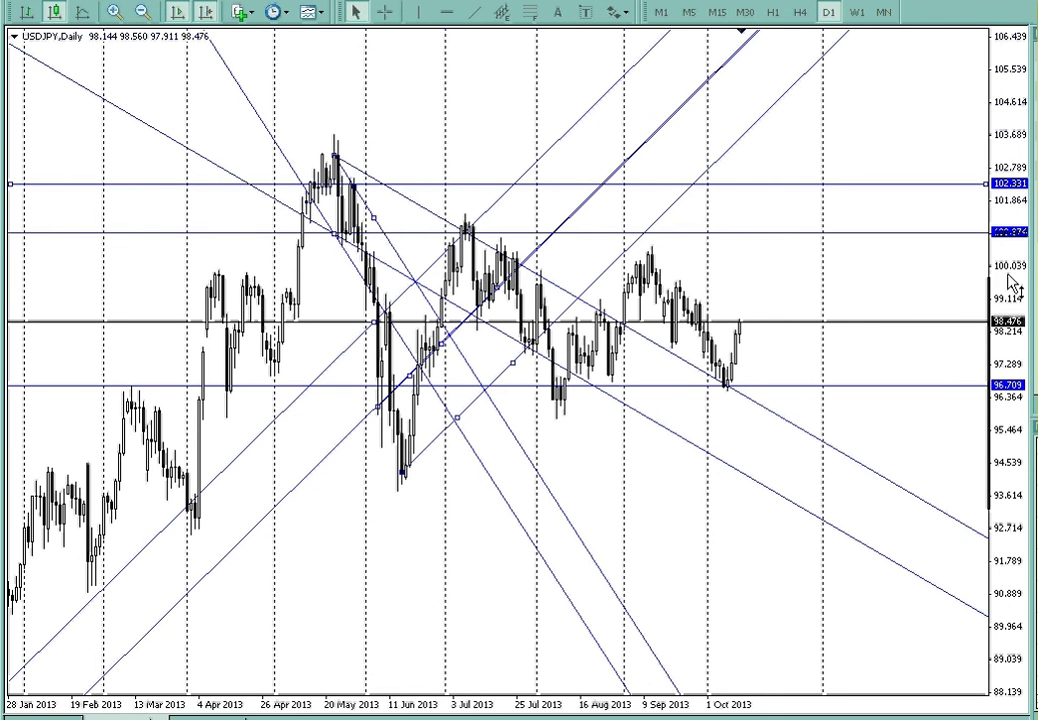
- Adjust the vertical price scale, then switch the timeframe to H4 and back to D1
{"action": "left_click_drag", "start_coordinate": [1008, 290], "coordinate": [994, 340]}
{"action": "left_click_drag", "start_coordinate": [917, 306], "coordinate": [899, 317]}
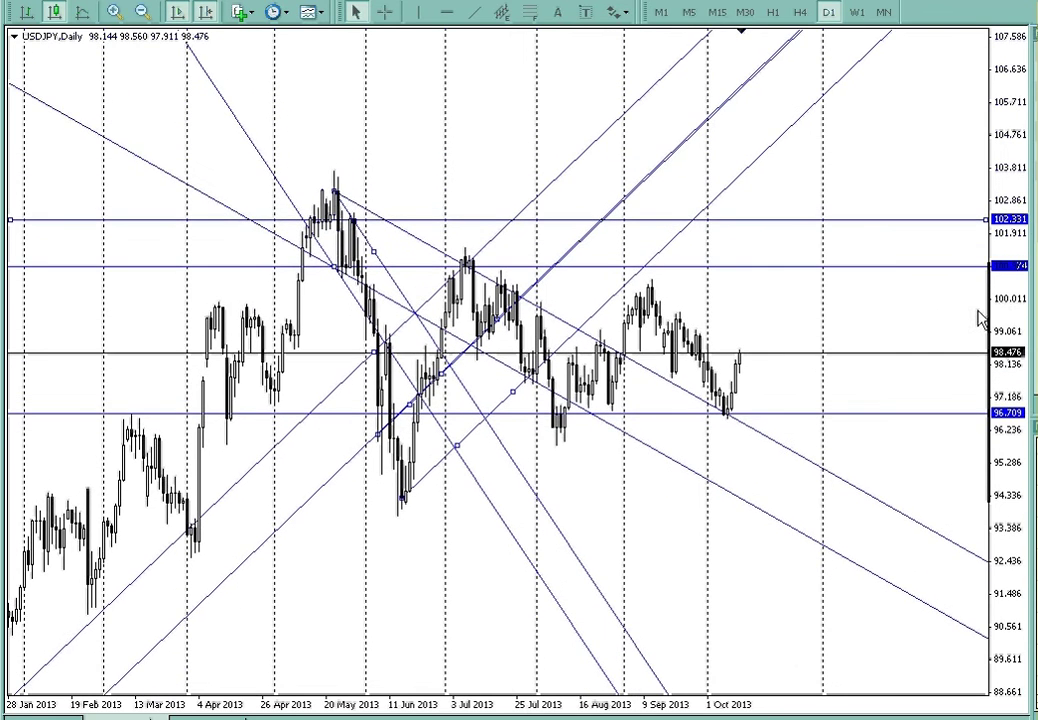
{"action": "mouse_move", "coordinate": [1010, 330]}
{"action": "left_mouse_down"}
{"action": "mouse_move", "coordinate": [1018, 563]}
{"action": "mouse_move", "coordinate": [1008, 556]}
{"action": "mouse_move", "coordinate": [1001, 308]}
{"action": "mouse_move", "coordinate": [998, 318]}
{"action": "left_mouse_up"}
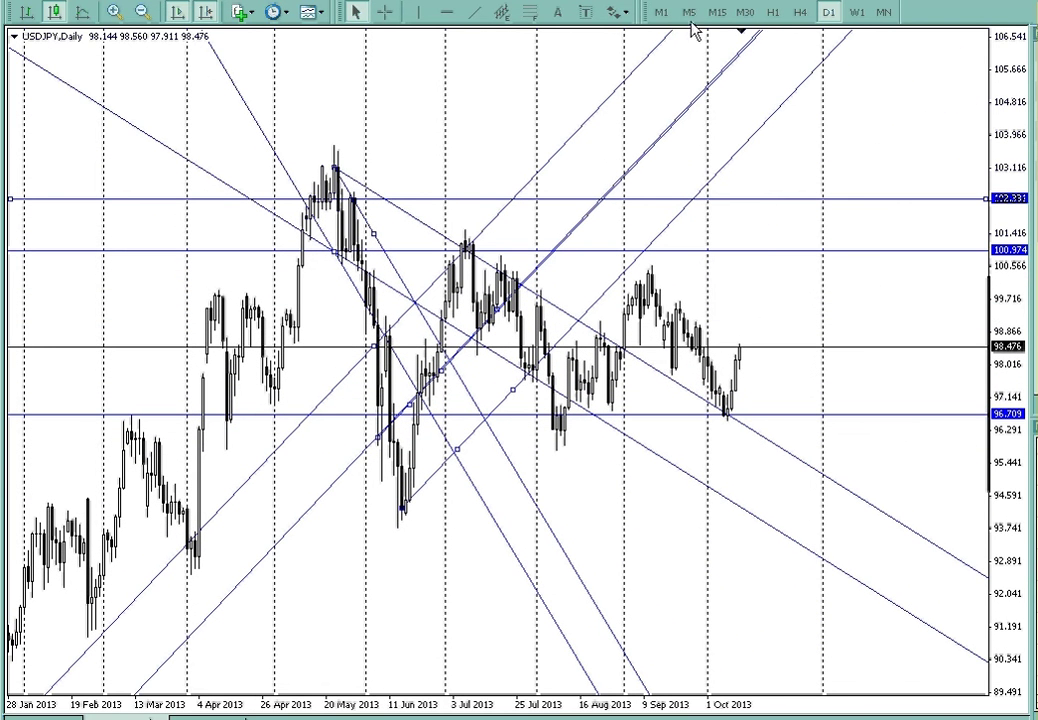
{"action": "left_click", "coordinate": [800, 18]}
{"action": "left_click", "coordinate": [828, 18]}
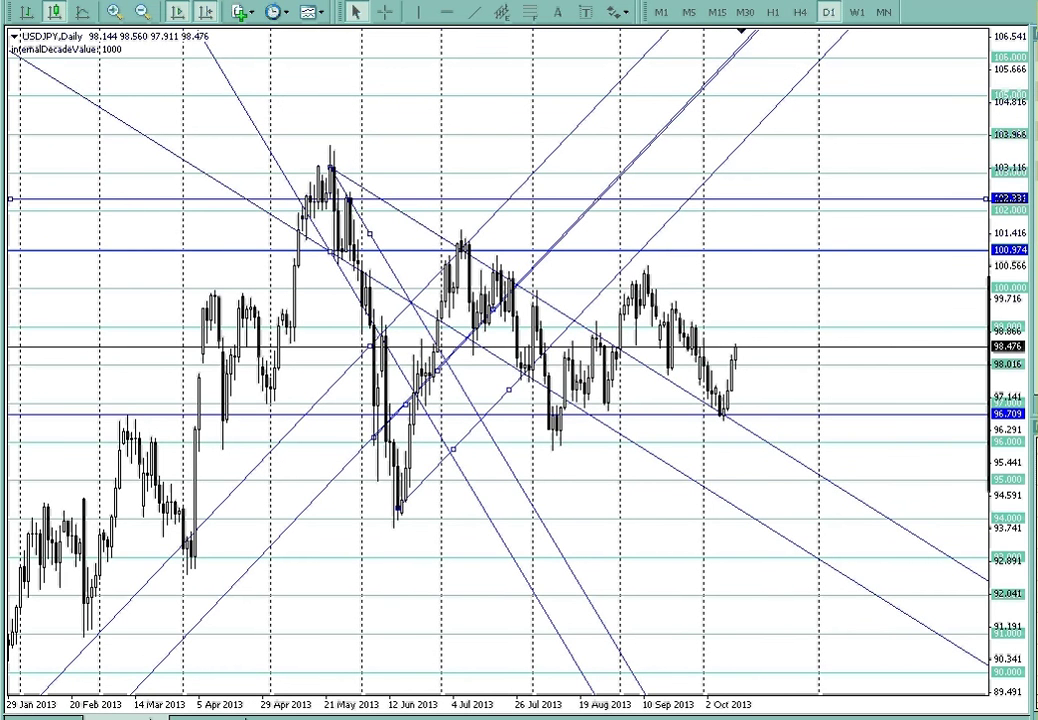
- Flatten the rising channel from the June low so its lower line runs across the August low
{"action": "left_click_drag", "start_coordinate": [1008, 440], "coordinate": [1010, 468]}
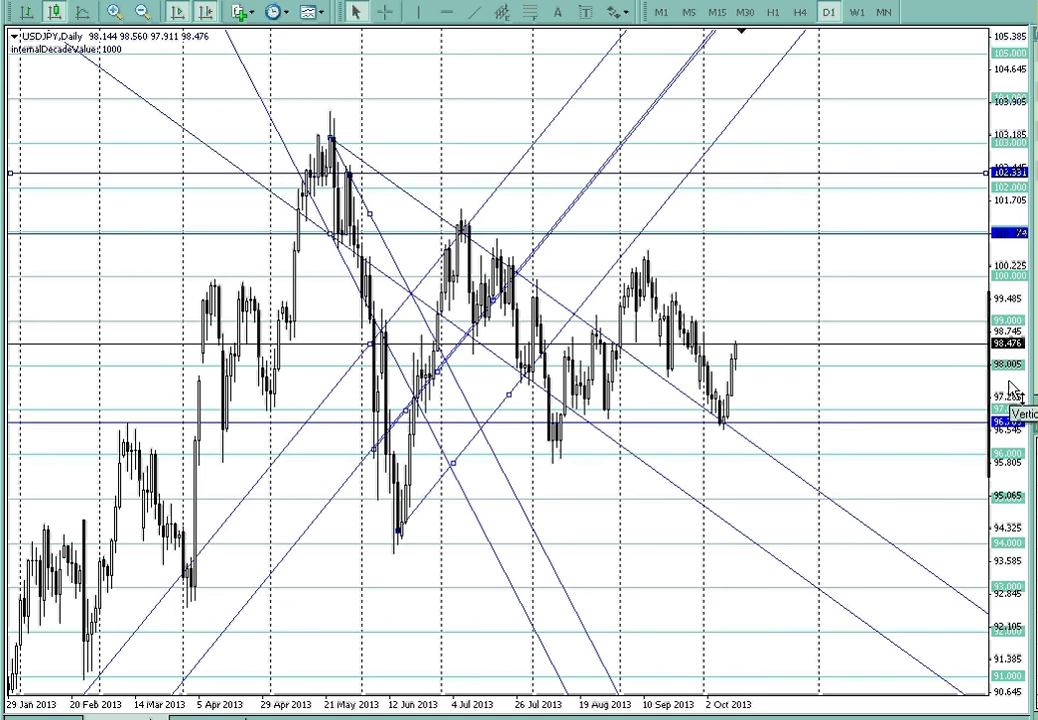
{"action": "left_click_drag", "start_coordinate": [1012, 392], "coordinate": [1012, 497]}
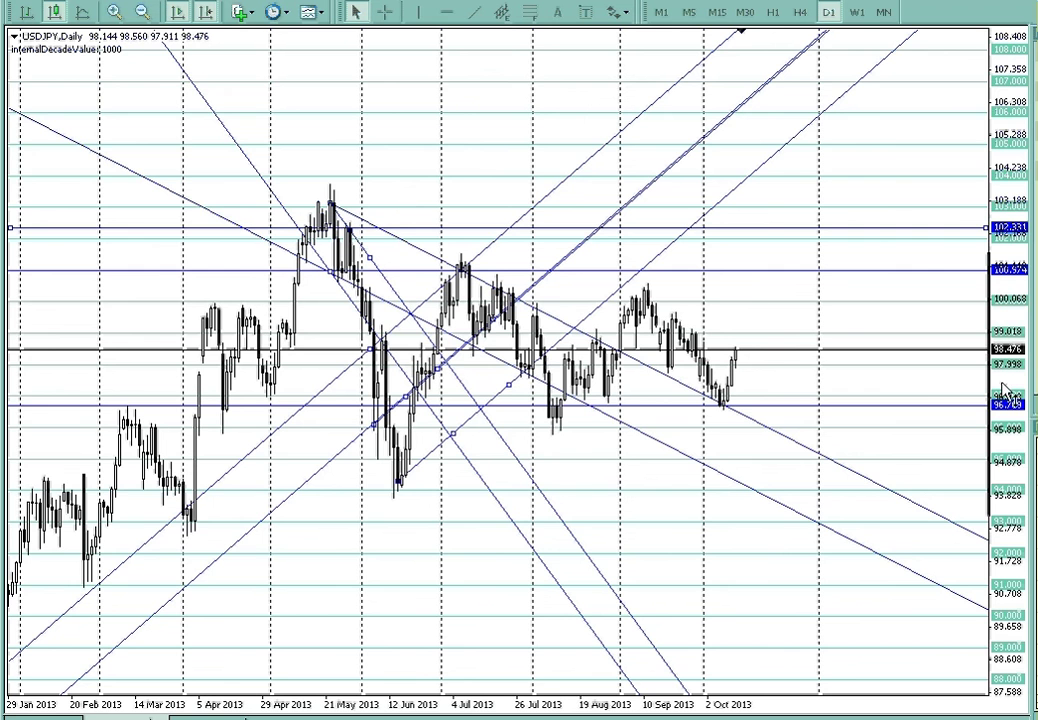
{"action": "mouse_move", "coordinate": [1000, 345]}
{"action": "left_mouse_down"}
{"action": "mouse_move", "coordinate": [1000, 320]}
{"action": "mouse_move", "coordinate": [997, 331]}
{"action": "left_mouse_up"}
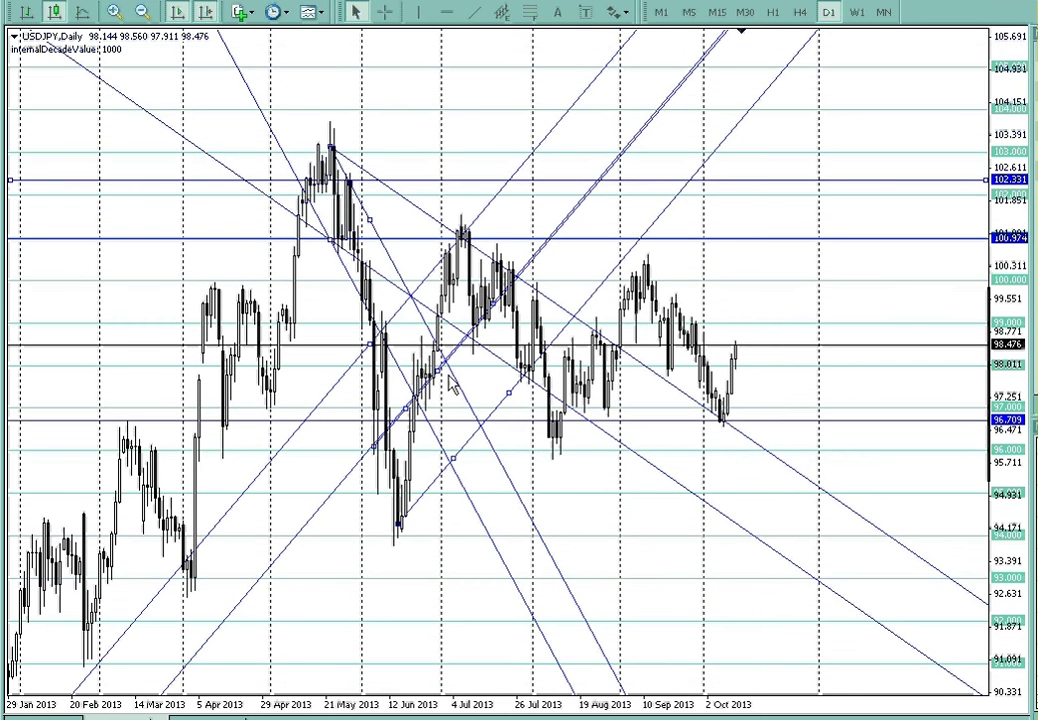
{"action": "left_click_drag", "start_coordinate": [509, 398], "coordinate": [593, 425]}
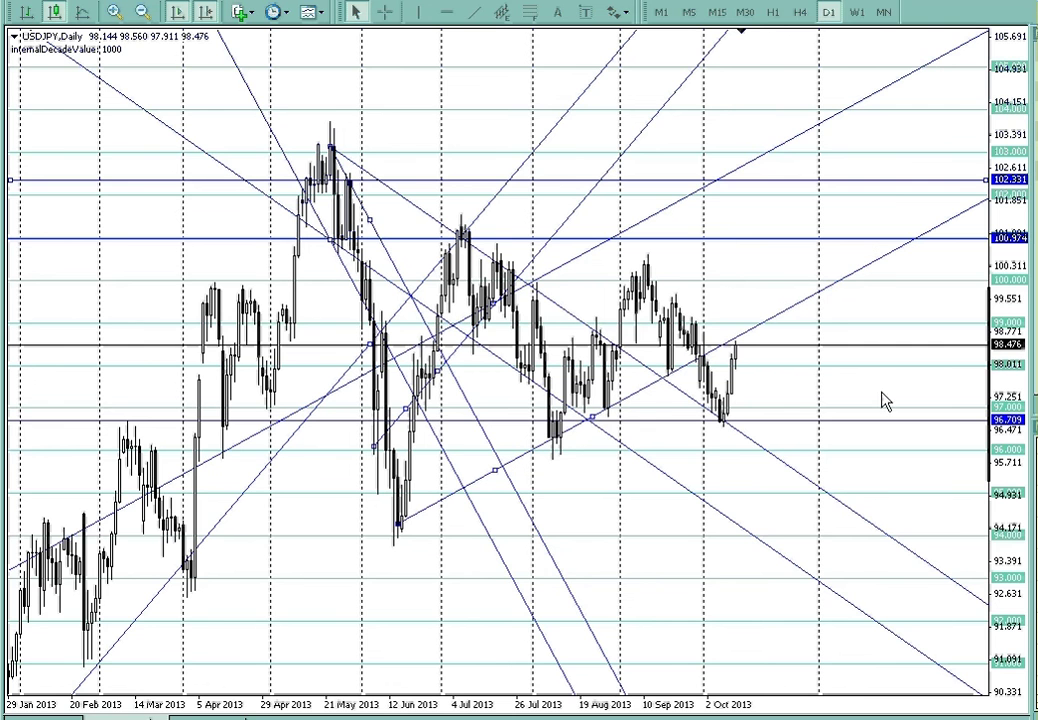
- Shift the long descending channel up so its upper line follows the September high and its lower line meets the October low
{"action": "left_click_drag", "start_coordinate": [1025, 420], "coordinate": [1000, 295]}
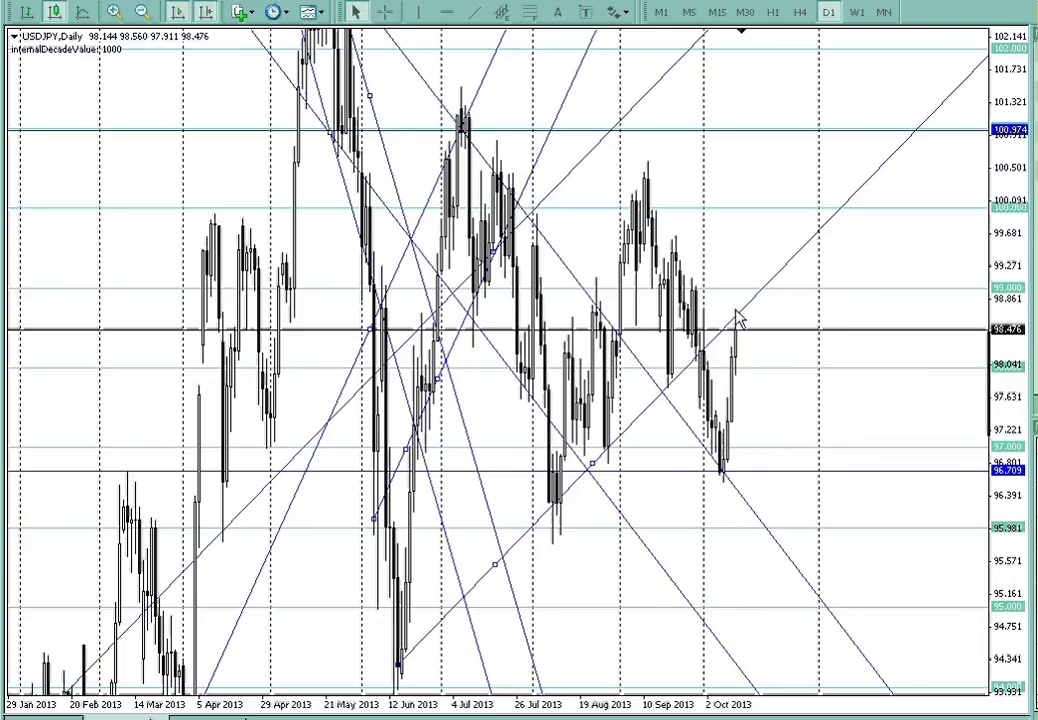
{"action": "left_click_drag", "start_coordinate": [1015, 285], "coordinate": [1015, 302]}
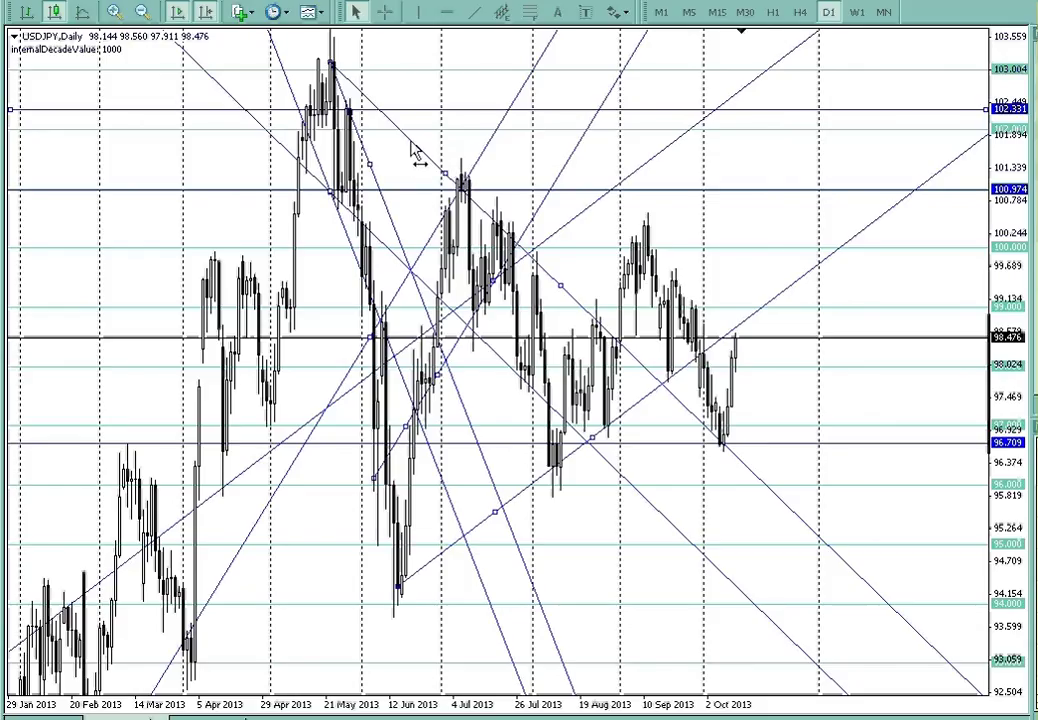
{"action": "left_click_drag", "start_coordinate": [415, 150], "coordinate": [545, 142]}
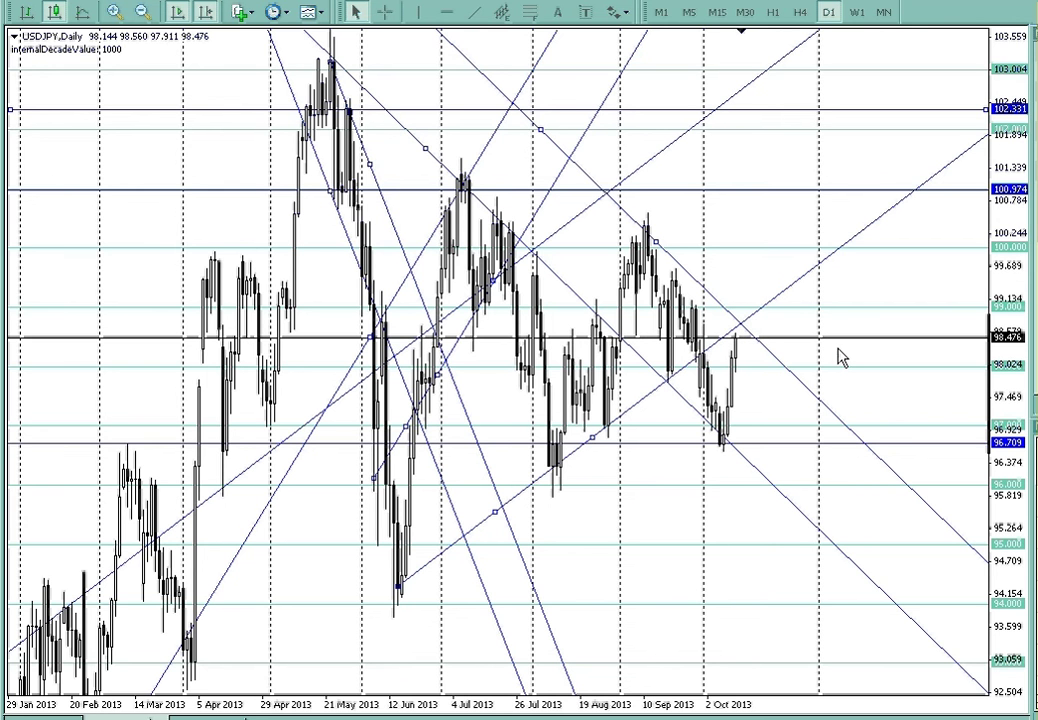
- Rescale the daily chart and add horizontal lines at about 98.79 and 99.13, just above the current price
{"action": "left_click_drag", "start_coordinate": [1008, 342], "coordinate": [966, 280]}
{"action": "left_click_drag", "start_coordinate": [892, 271], "coordinate": [835, 344]}
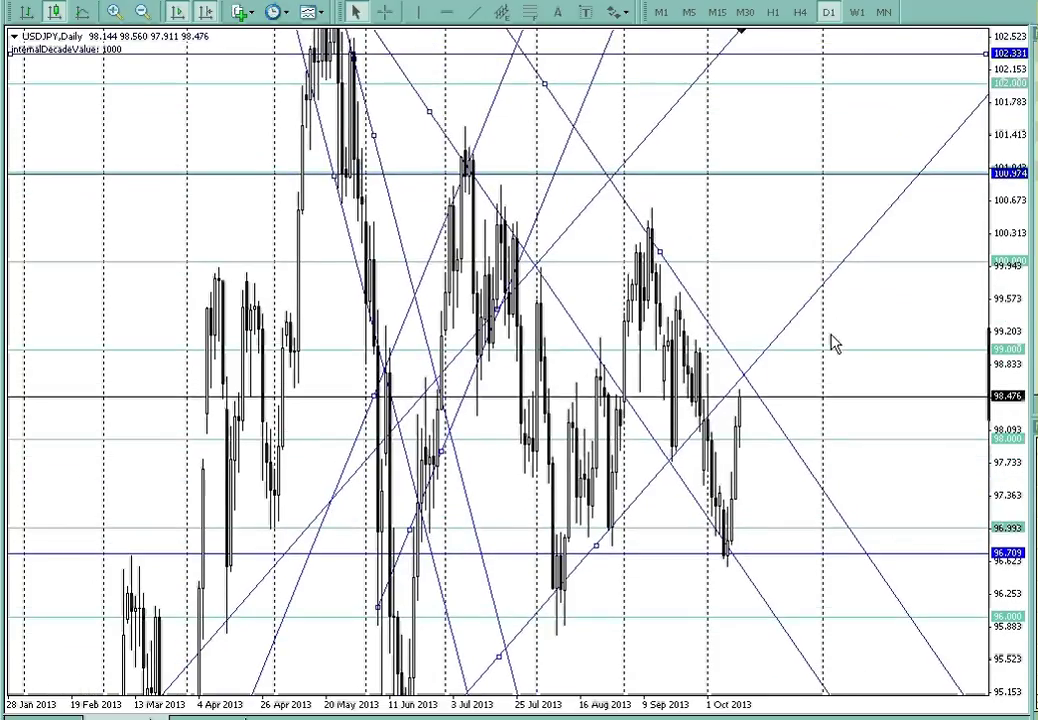
{"action": "left_click", "coordinate": [447, 12]}
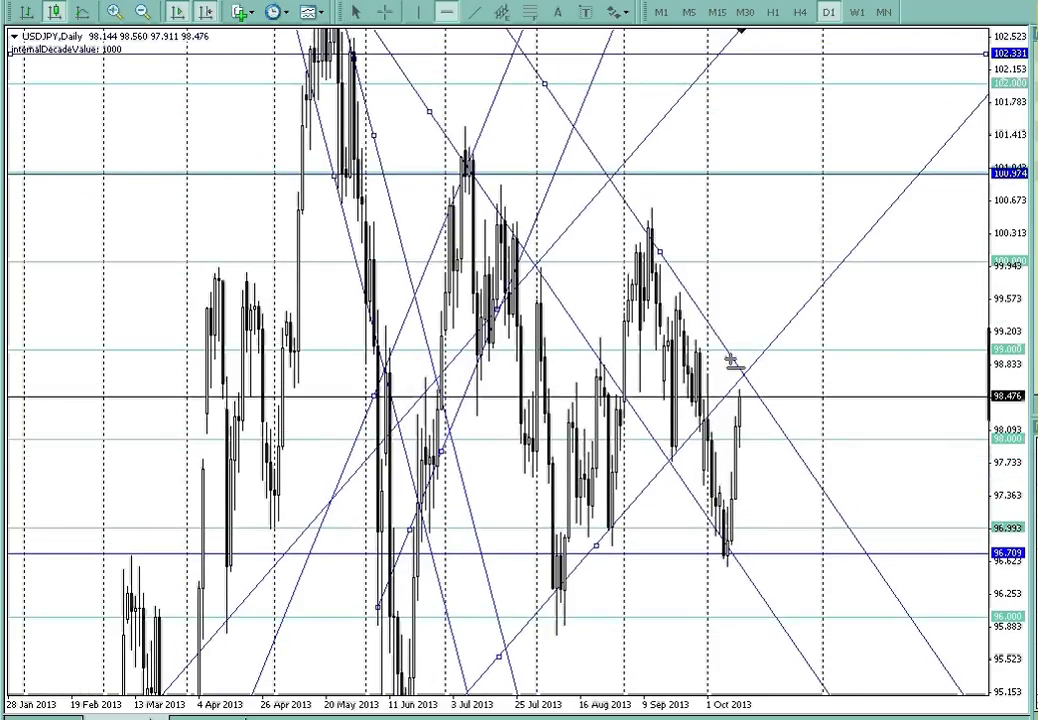
{"action": "left_click", "coordinate": [788, 367]}
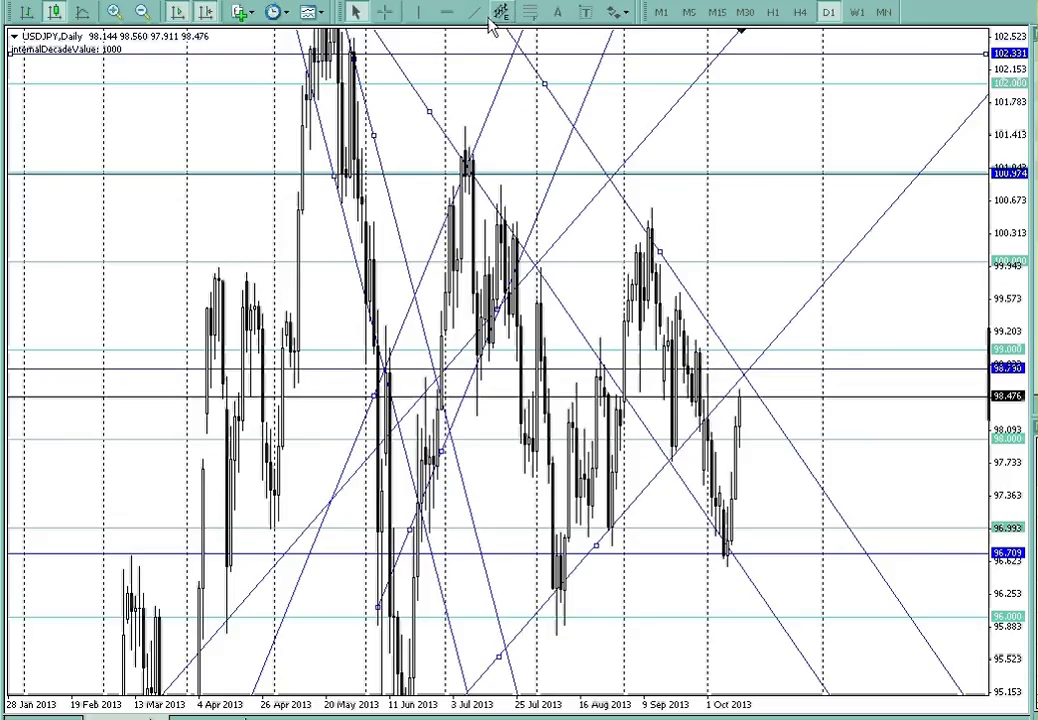
{"action": "left_click", "coordinate": [448, 13]}
{"action": "left_click", "coordinate": [743, 338]}
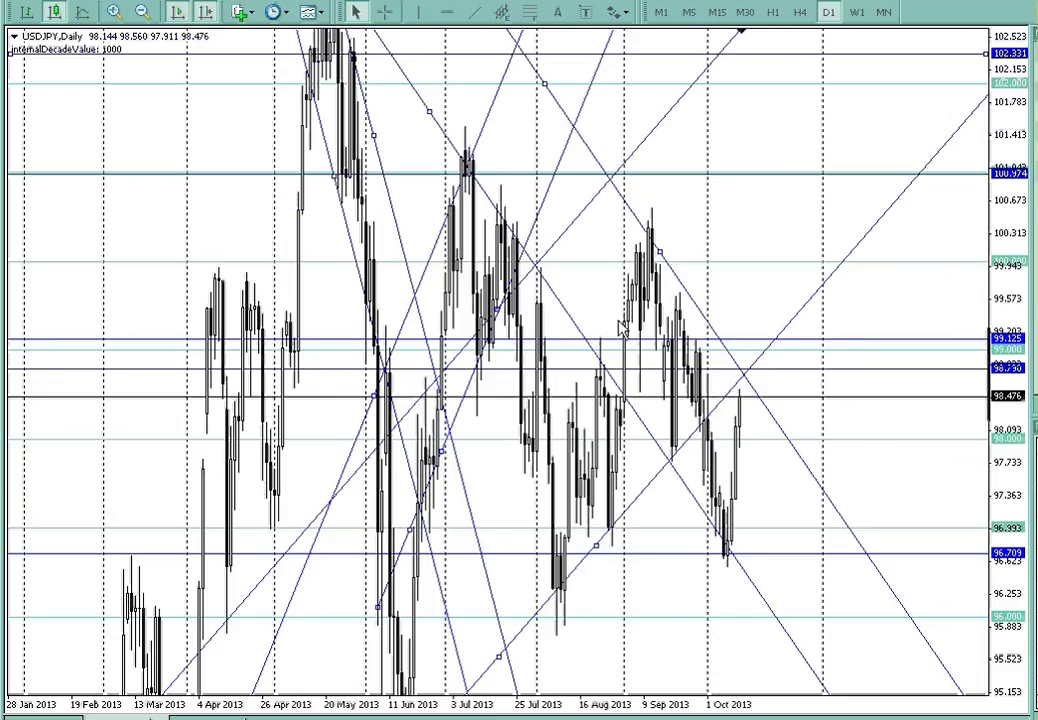
- Add horizontal lines at about 99.68 and 100.61, the latter along the September high
{"action": "left_click", "coordinate": [447, 12]}
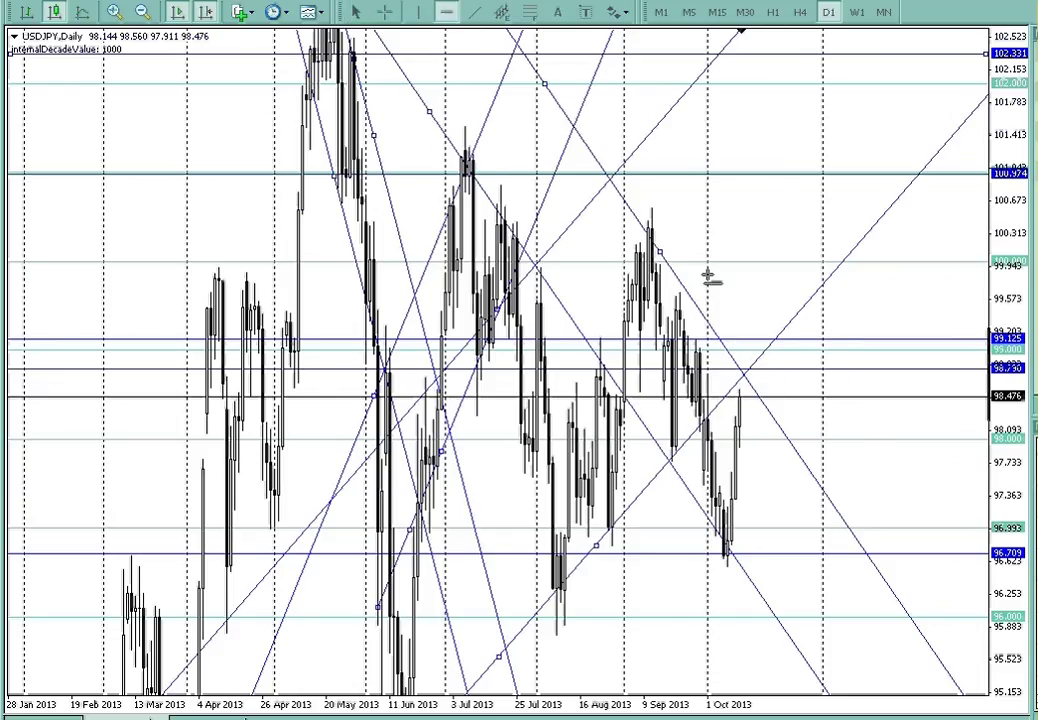
{"action": "left_click", "coordinate": [692, 289]}
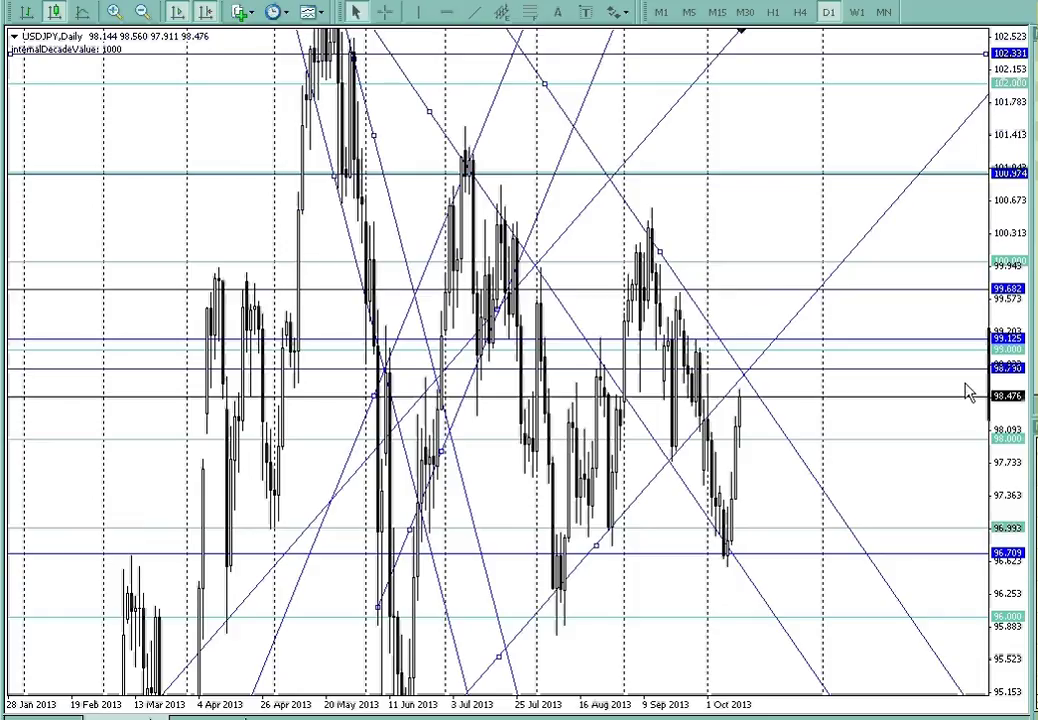
{"action": "left_click_drag", "start_coordinate": [1000, 430], "coordinate": [948, 332]}
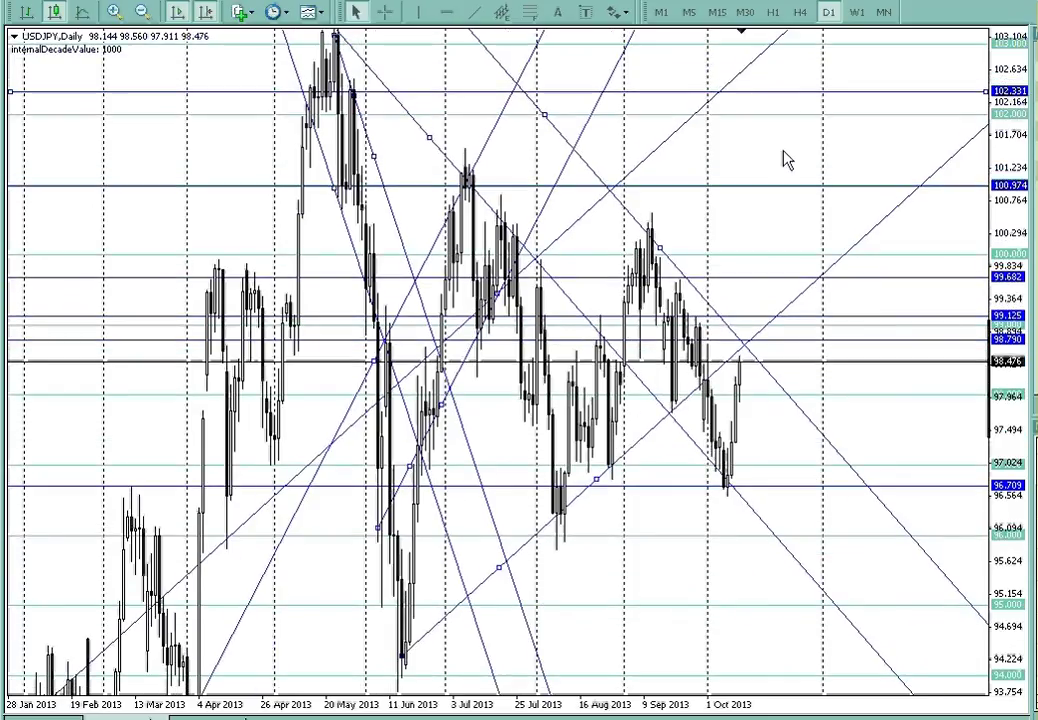
{"action": "left_click", "coordinate": [446, 12]}
{"action": "left_click", "coordinate": [665, 211]}
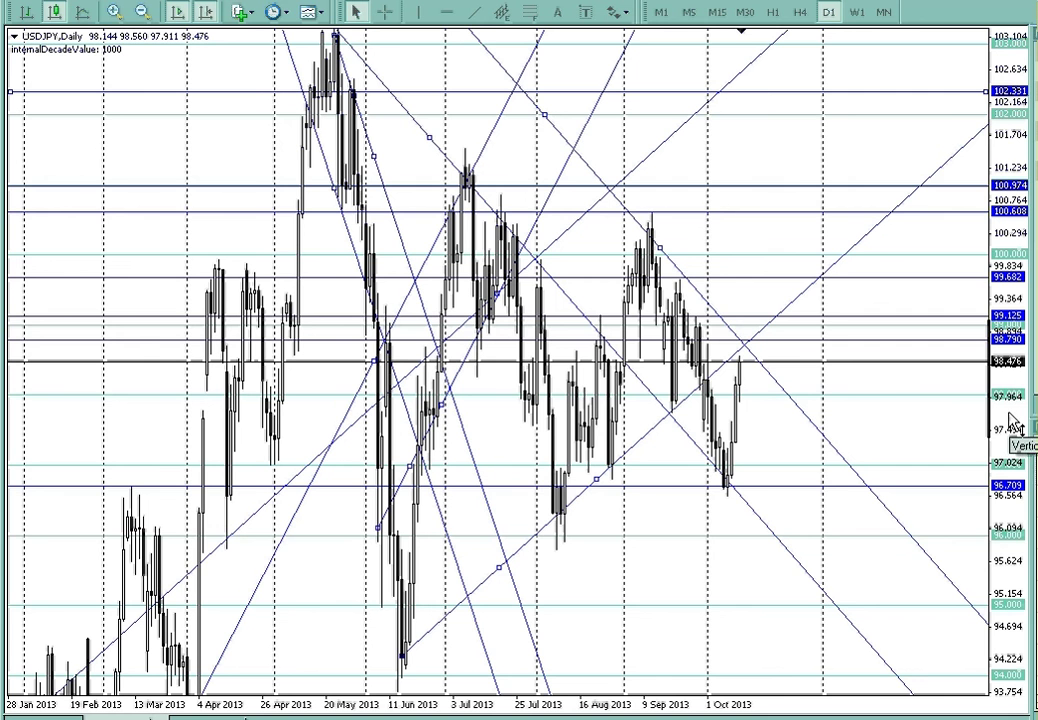
- Examine the recent daily candles against the drawn levels and channels at a closer time zoom and adjusted price scale
{"action": "left_click_drag", "start_coordinate": [1013, 423], "coordinate": [1012, 452]}
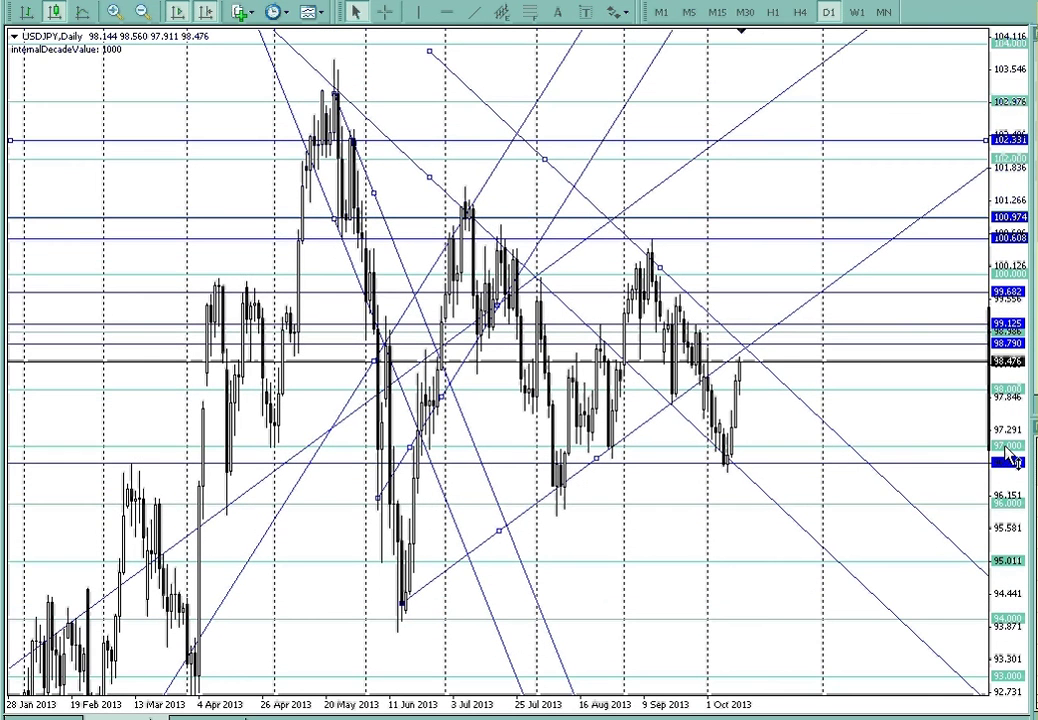
{"action": "left_click_drag", "start_coordinate": [951, 430], "coordinate": [935, 411]}
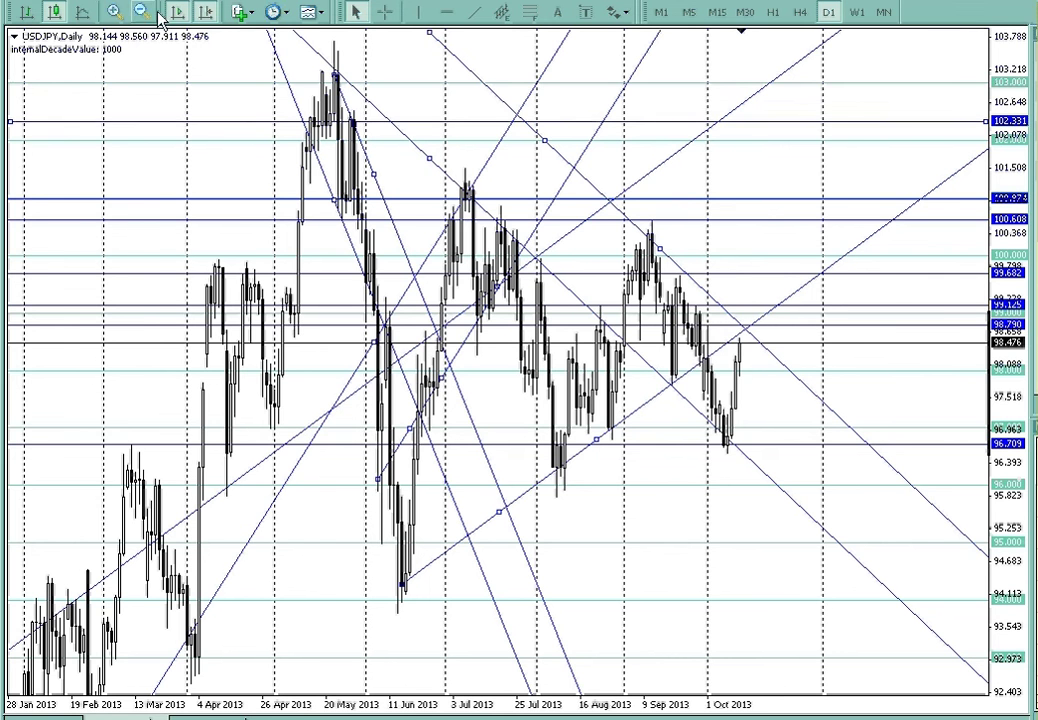
{"action": "left_click", "coordinate": [114, 11]}
{"action": "scroll", "coordinate": [651, 498], "scroll_direction": "down", "scroll_amount": 10}
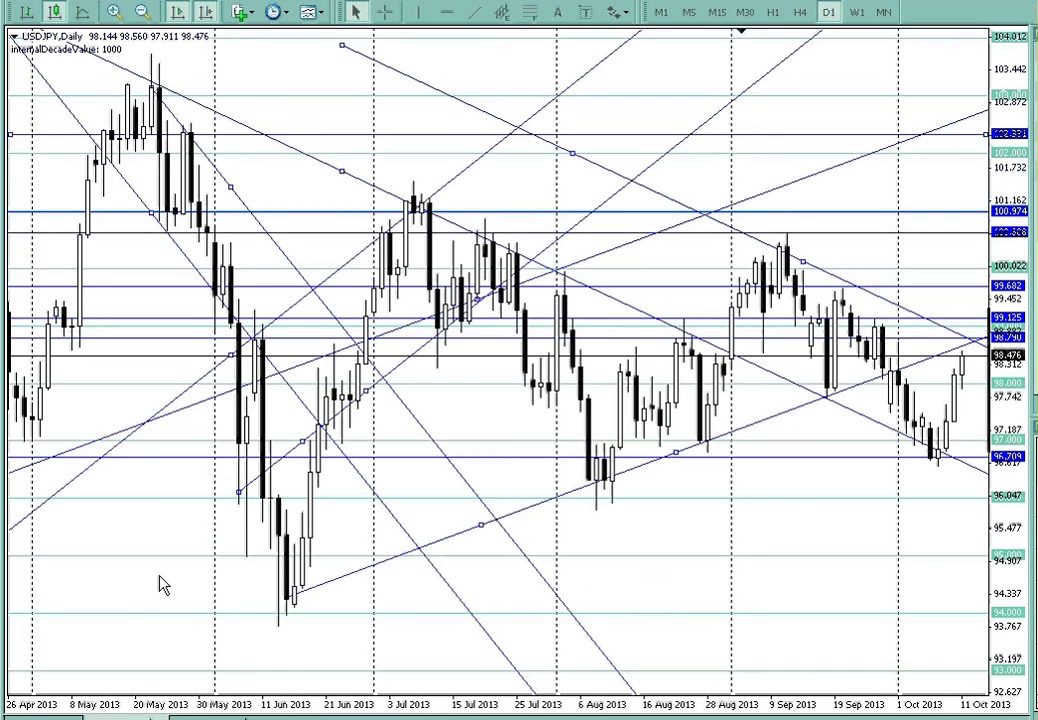
{"action": "scroll", "coordinate": [645, 566], "scroll_direction": "down", "scroll_amount": 8}
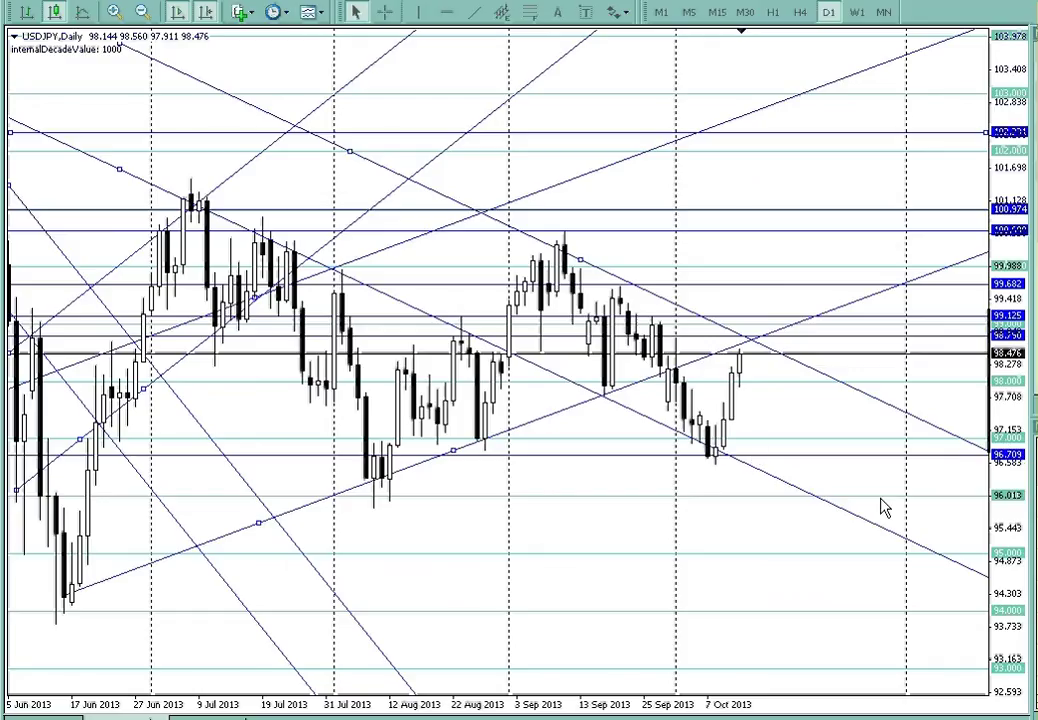
{"action": "mouse_move", "coordinate": [1002, 470]}
{"action": "left_mouse_down"}
{"action": "mouse_move", "coordinate": [1005, 485]}
{"action": "mouse_move", "coordinate": [1005, 460]}
{"action": "left_mouse_up"}
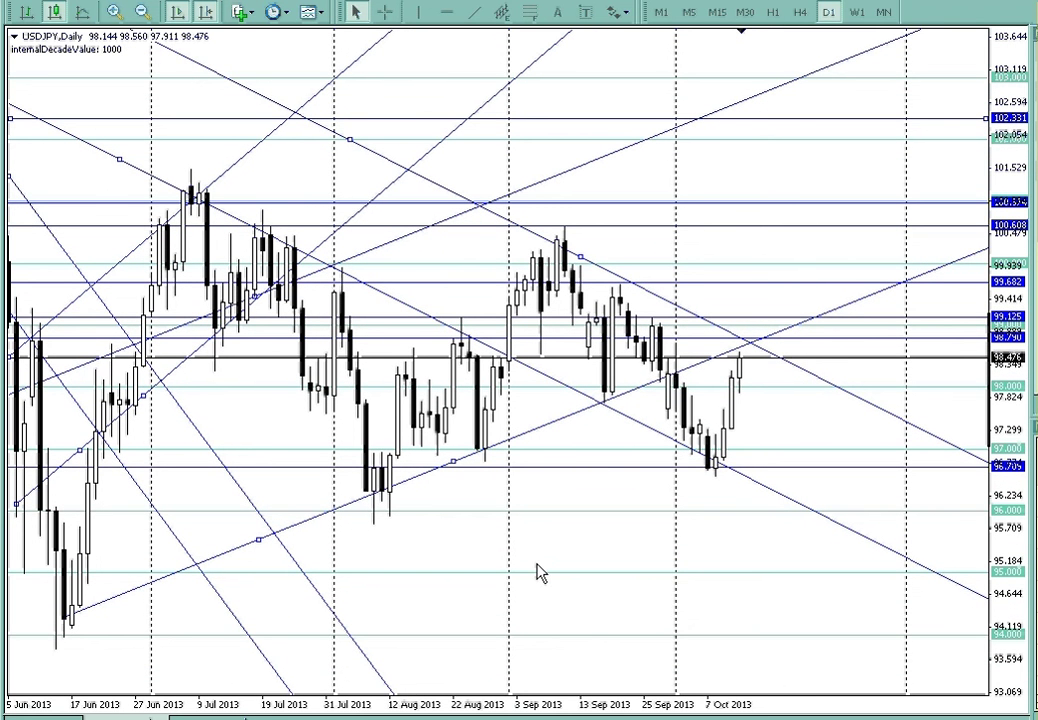
- Clear the daily chart's drawings and draw a descending equidistant channel from the July high, with parallels along the September high and October low
{"action": "key", "text": "ctrl+F6"}
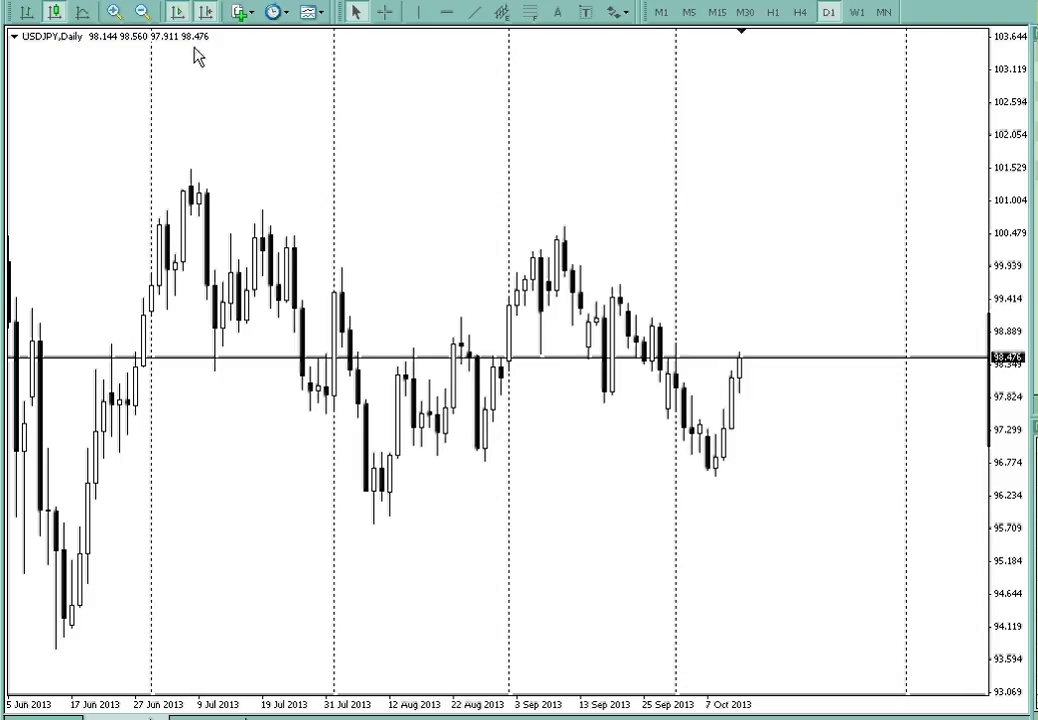
{"action": "left_click", "coordinate": [503, 13]}
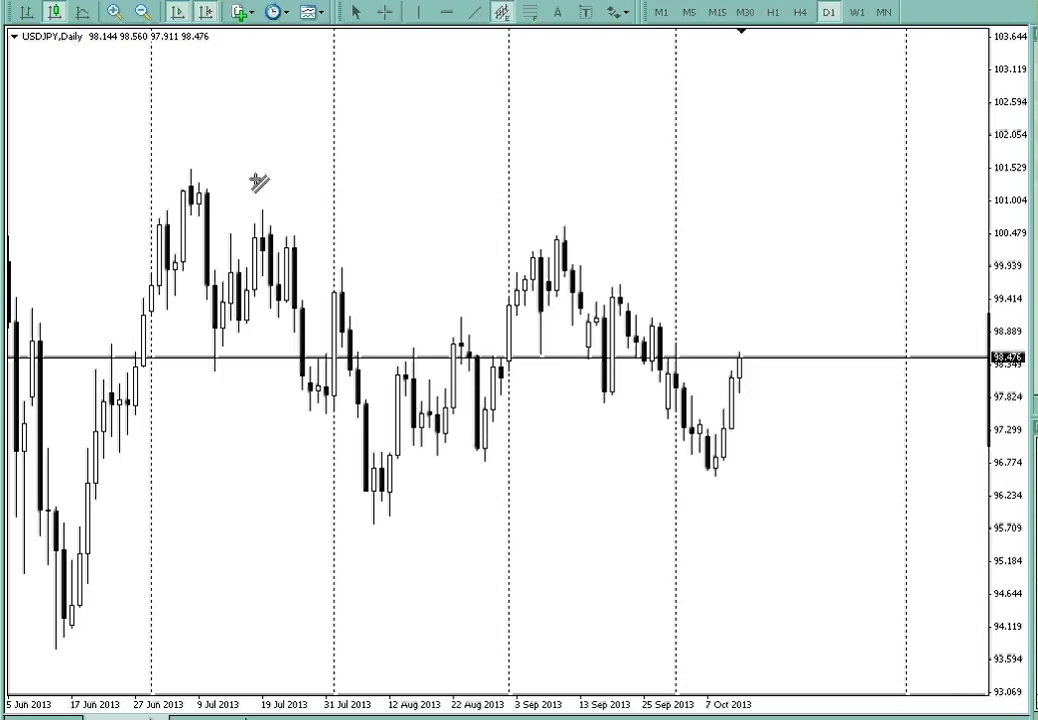
{"action": "mouse_move", "coordinate": [204, 178]}
{"action": "left_mouse_down"}
{"action": "mouse_move", "coordinate": [341, 227]}
{"action": "mouse_move", "coordinate": [383, 302]}
{"action": "mouse_move", "coordinate": [383, 293]}
{"action": "left_mouse_up"}
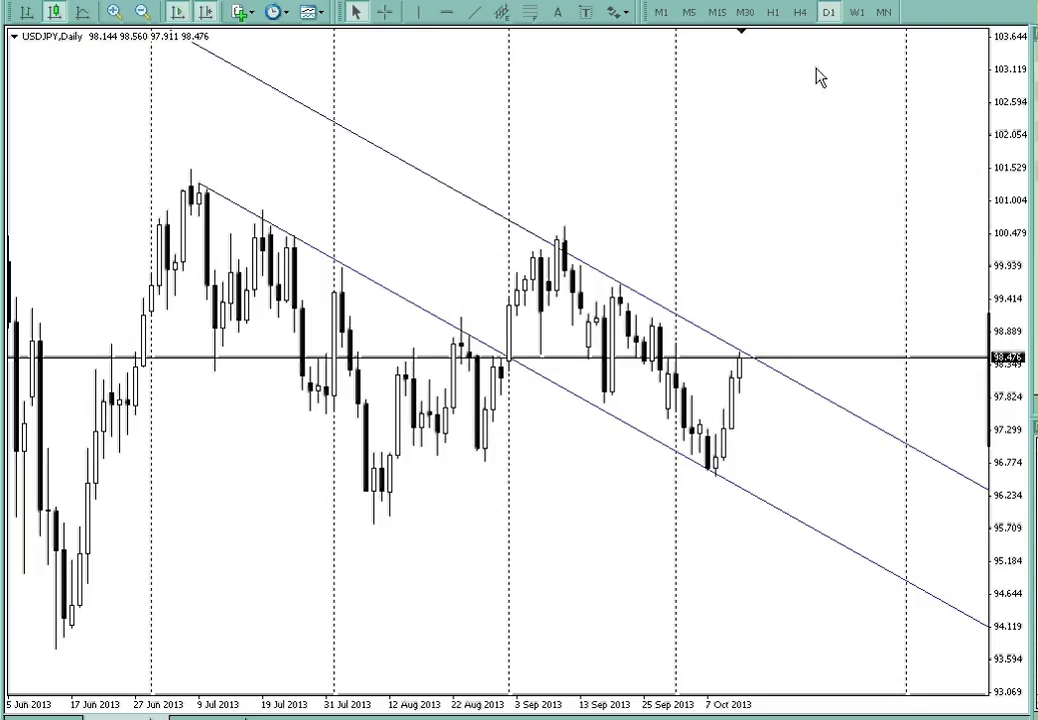
- Switch from daily through weekly to the monthly line chart and add a horizontal line at about 78.17 across the 2012 lows
{"action": "left_click", "coordinate": [857, 15]}
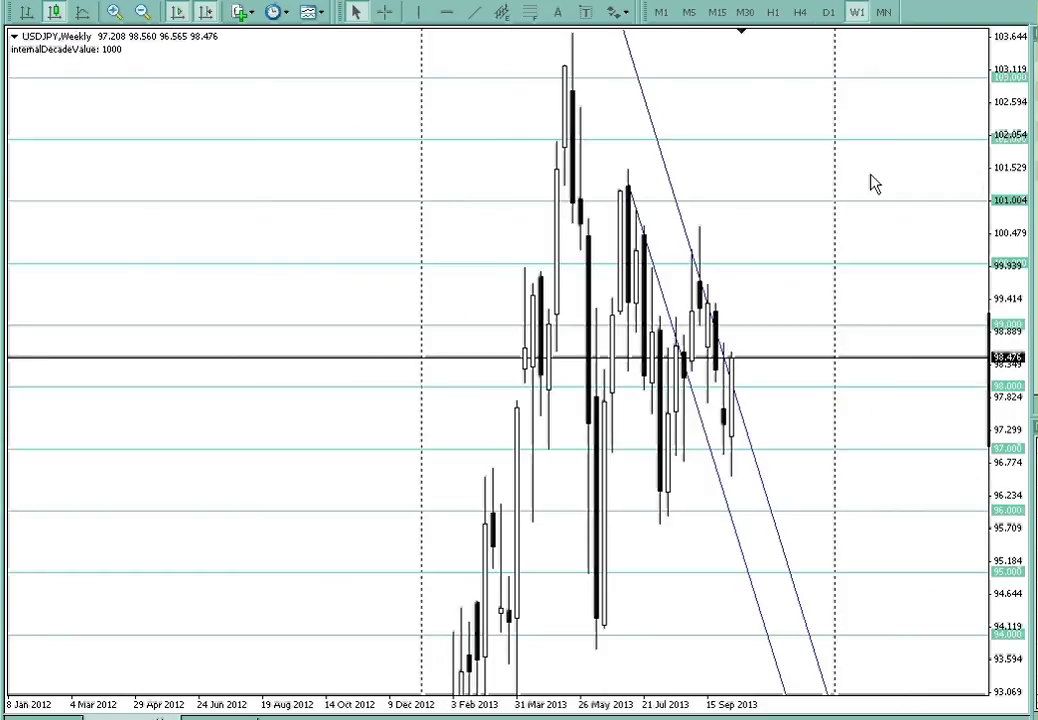
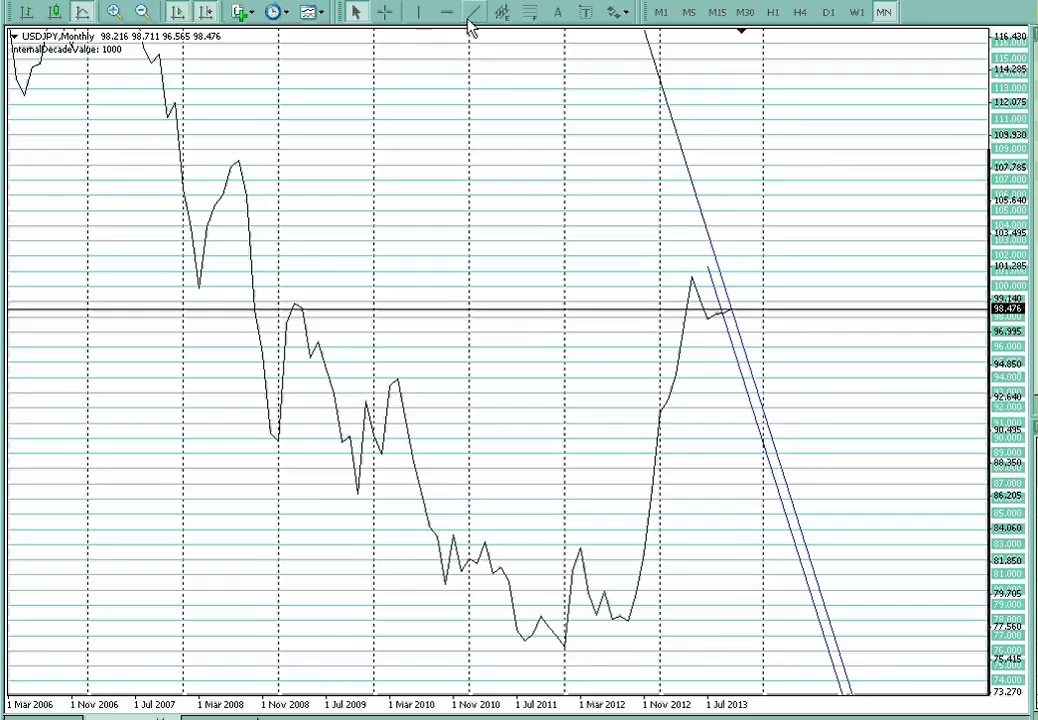
{"action": "left_click", "coordinate": [447, 12]}
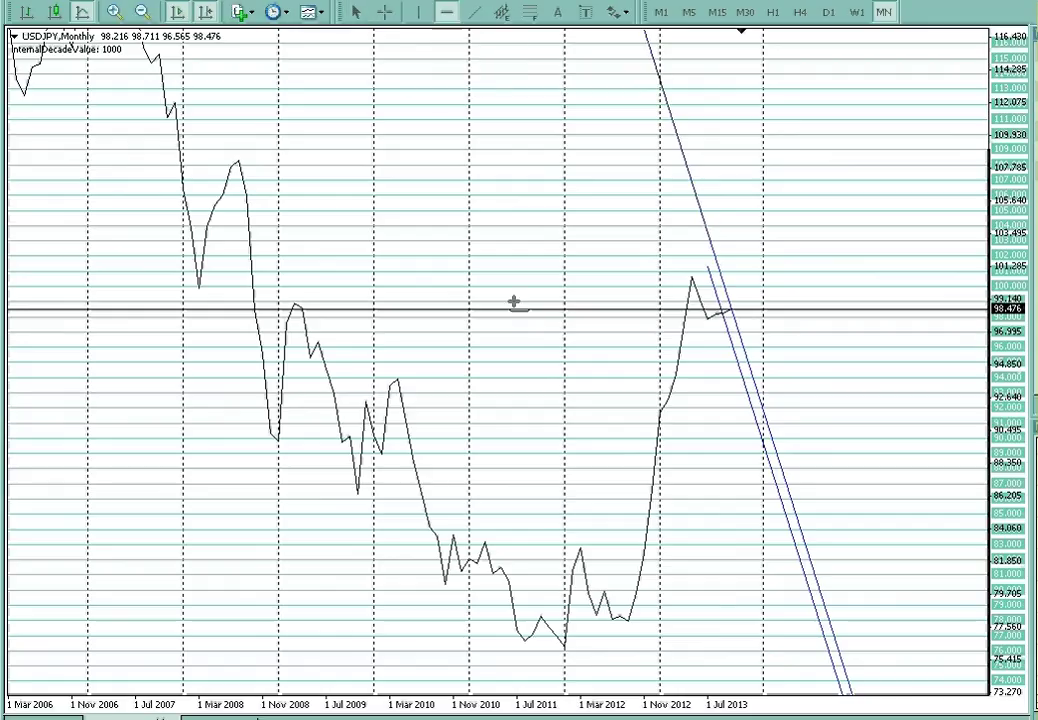
{"action": "left_click", "coordinate": [556, 620]}
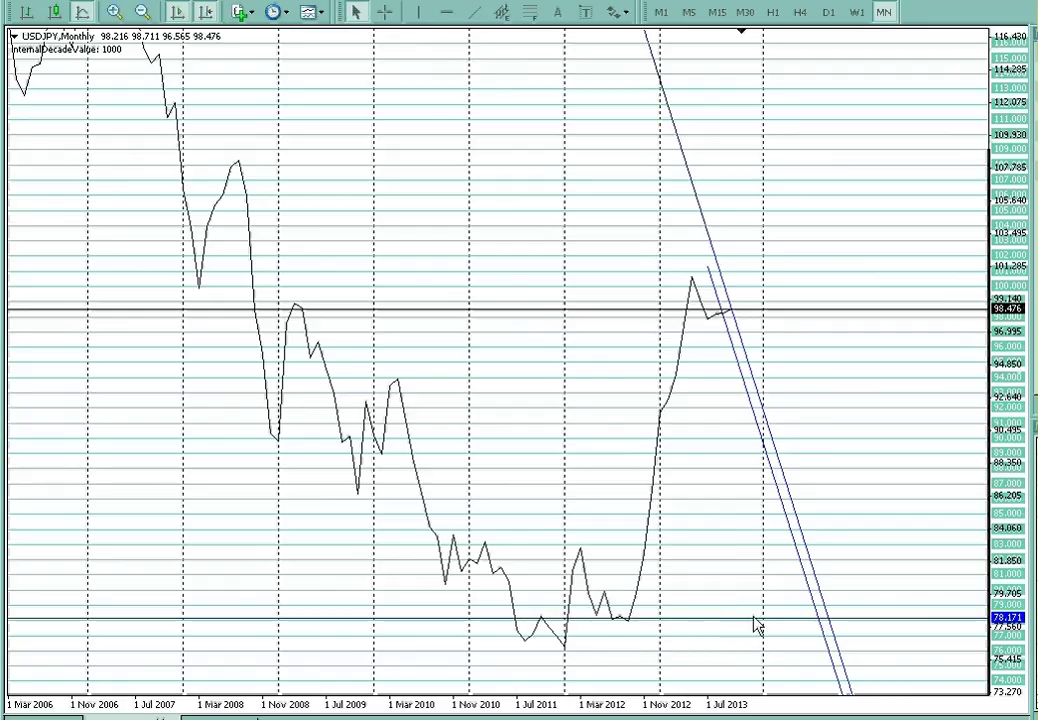
{"action": "left_click_drag", "start_coordinate": [988, 572], "coordinate": [995, 530]}
{"action": "left_click_drag", "start_coordinate": [922, 537], "coordinate": [870, 295]}
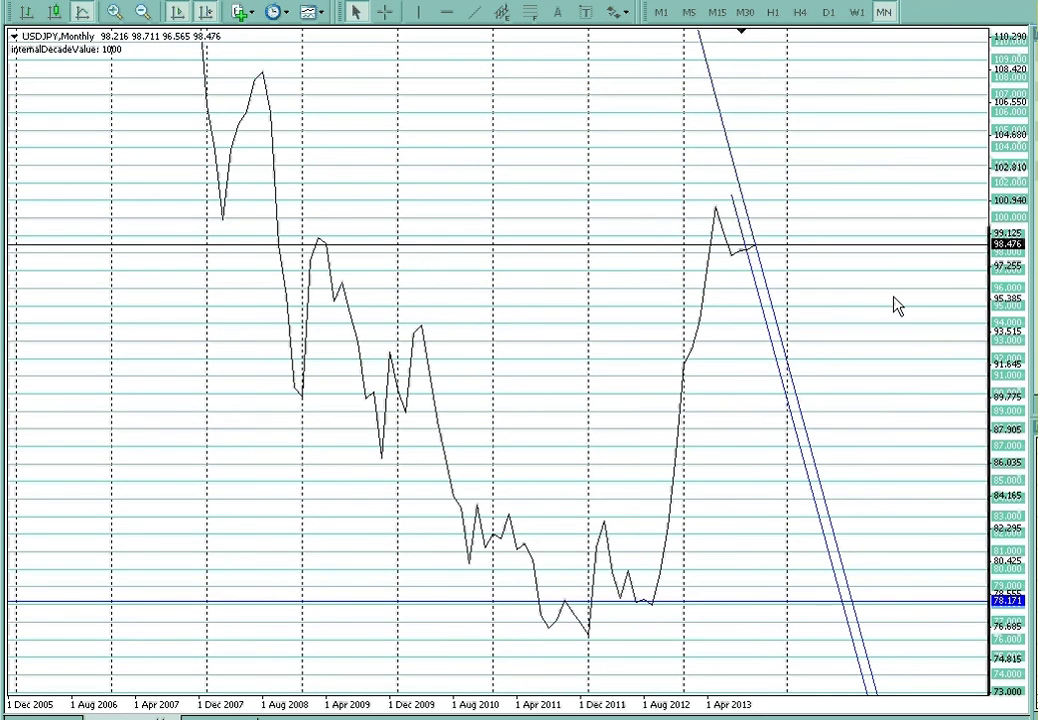
{"action": "left_click_drag", "start_coordinate": [1001, 322], "coordinate": [1013, 350]}
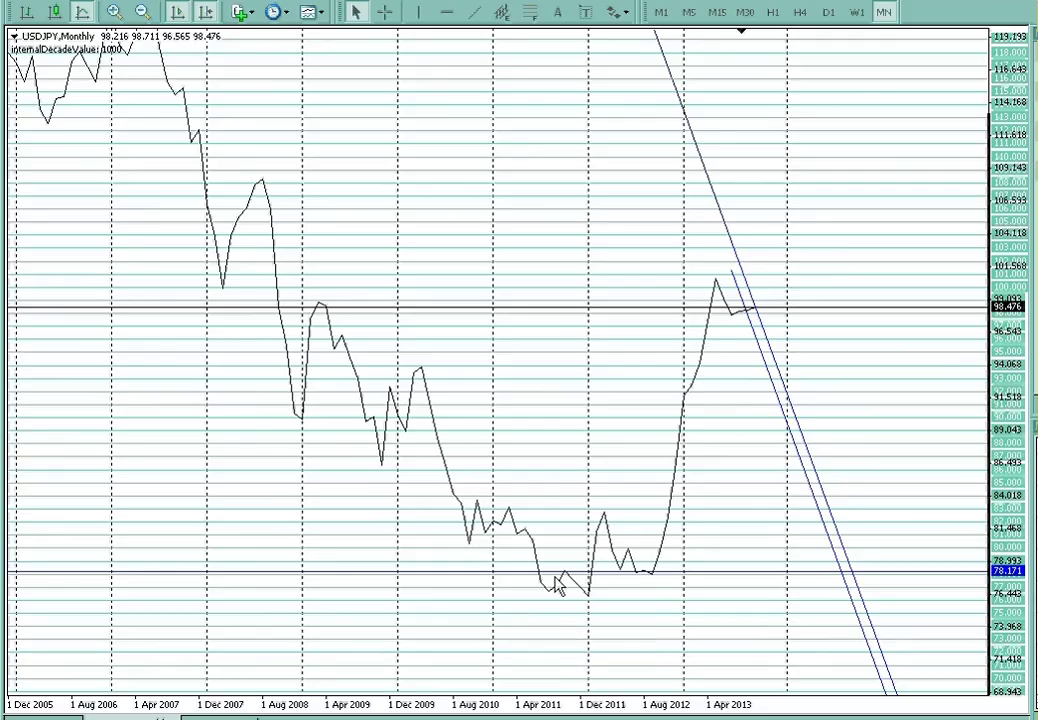
- Alternate between the candlestick and line displays to compare the 2011–2012 monthly lows with the horizontal level, ending on candlesticks
{"action": "mouse_move", "coordinate": [594, 605]}
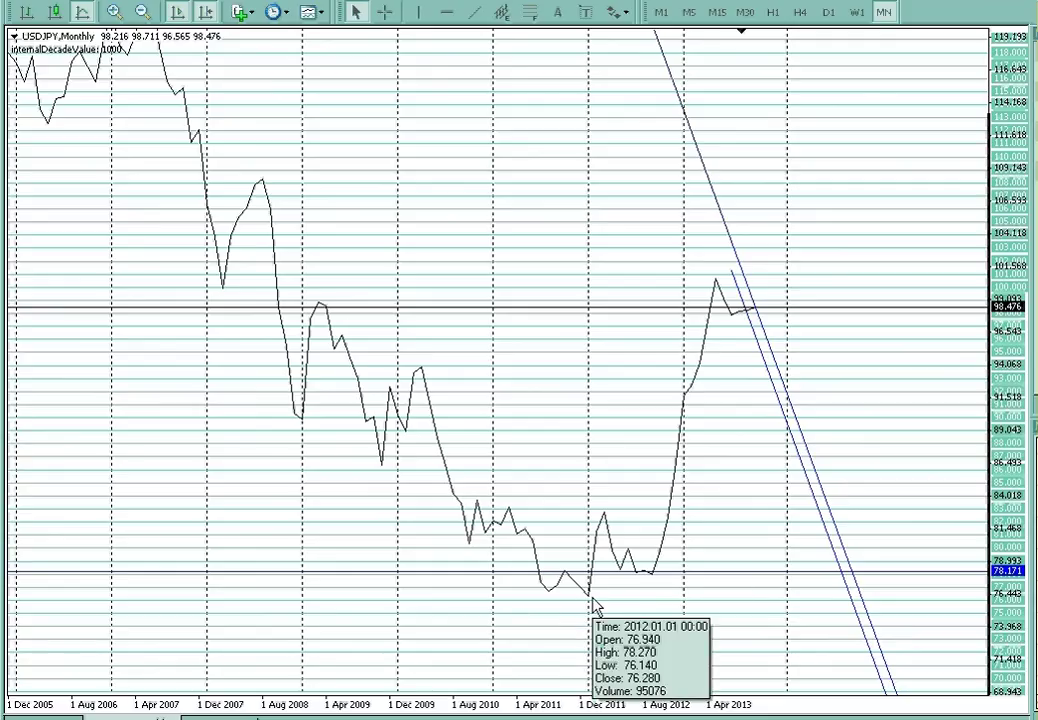
{"action": "left_click", "coordinate": [58, 14]}
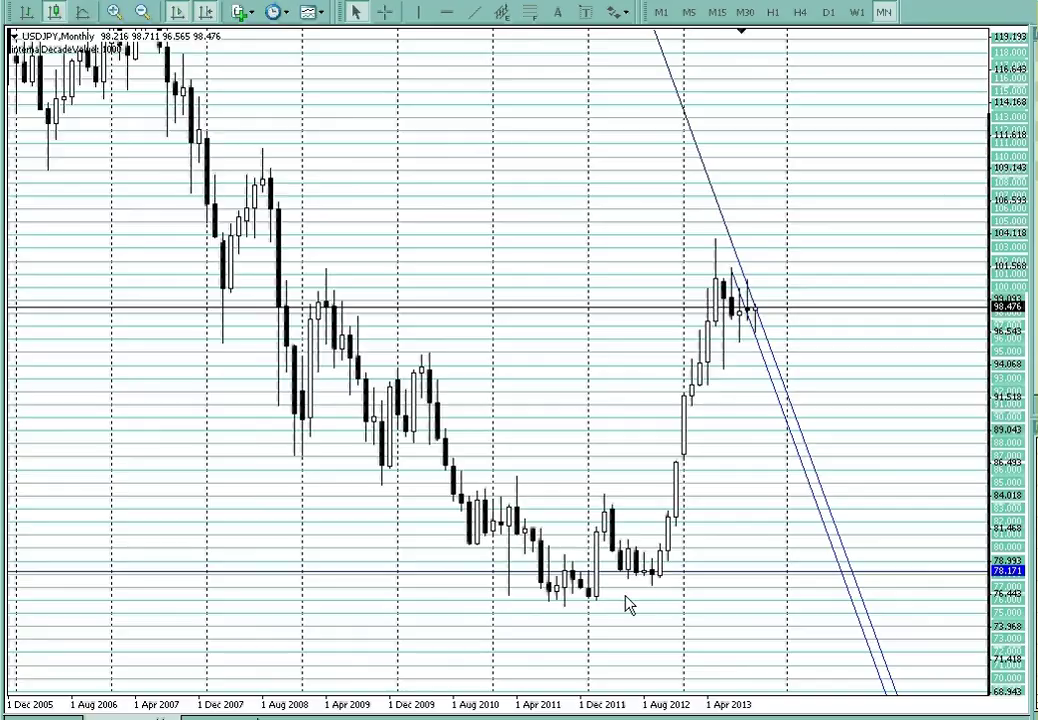
{"action": "mouse_move", "coordinate": [599, 613]}
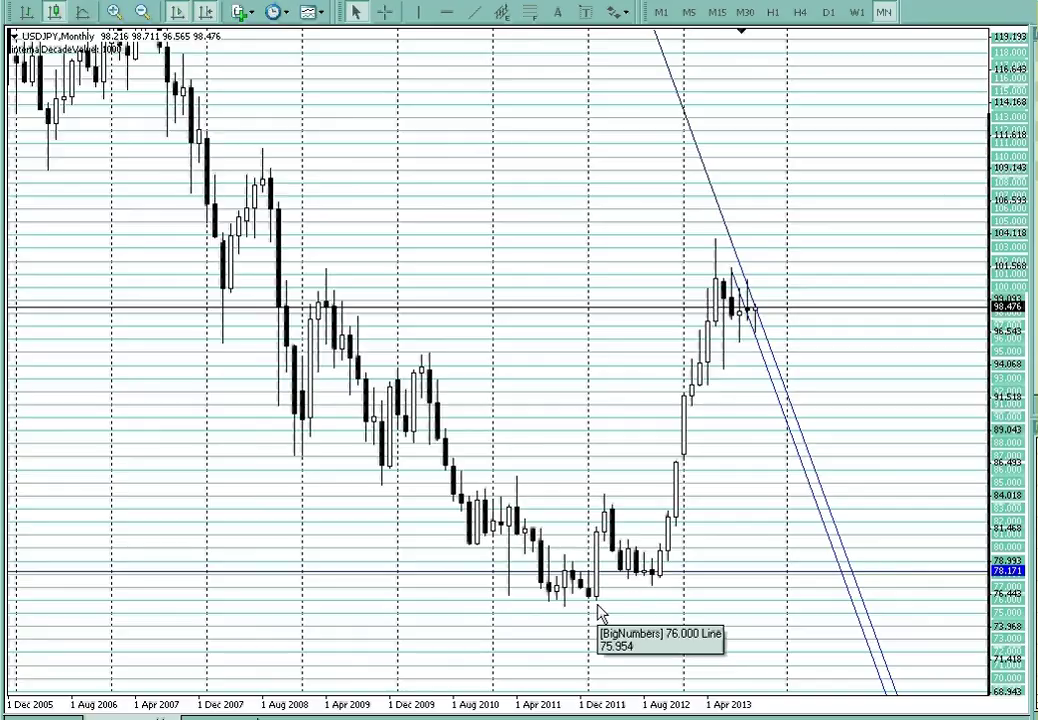
{"action": "left_click", "coordinate": [80, 12]}
{"action": "left_click", "coordinate": [57, 14]}
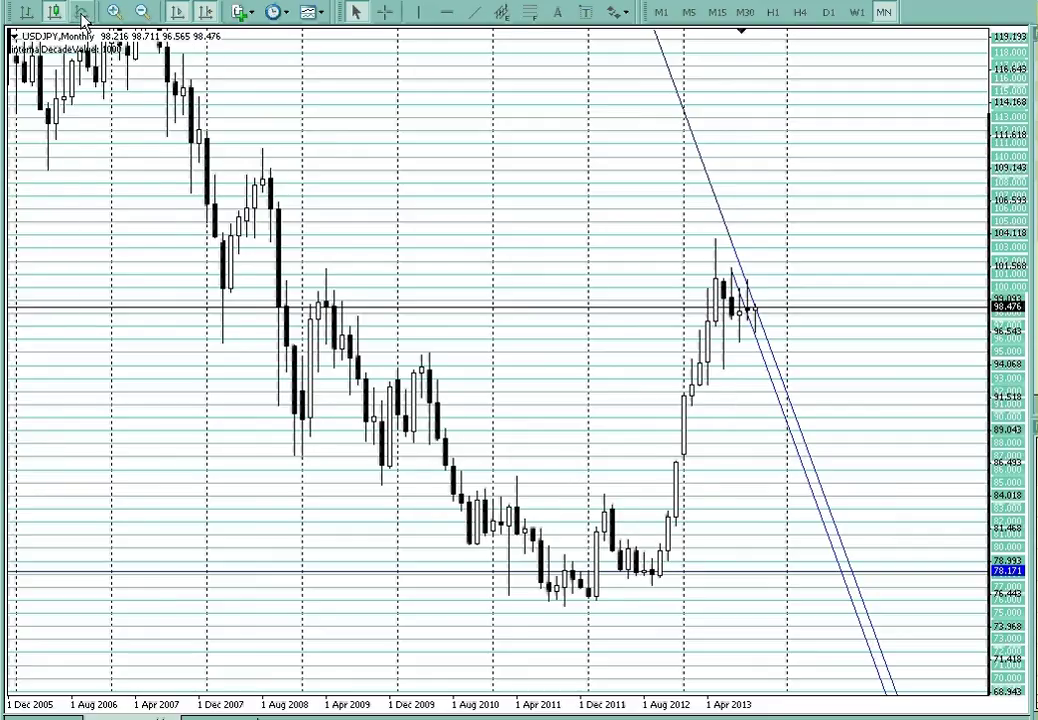
{"action": "left_click", "coordinate": [81, 14]}
{"action": "left_click", "coordinate": [57, 14]}
{"action": "left_click_drag", "start_coordinate": [993, 237], "coordinate": [1010, 257]}
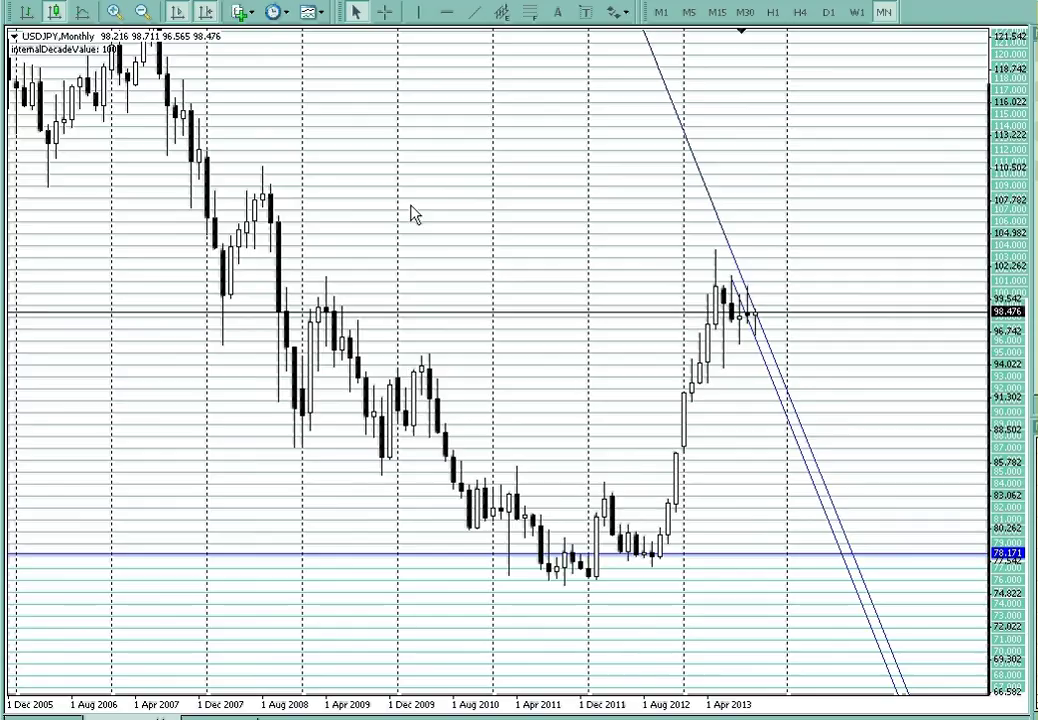
- Examine the monthly price history back to 1992 against the horizontal level at several time zooms and price scales
{"action": "left_click", "coordinate": [141, 12]}
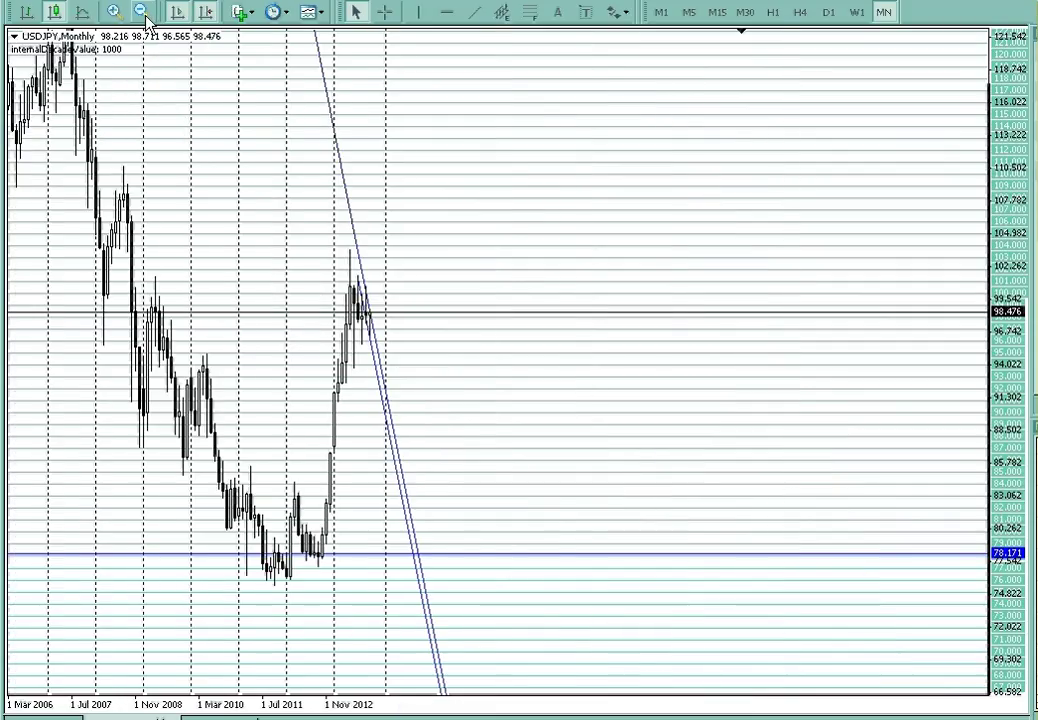
{"action": "scroll", "coordinate": [800, 250], "scroll_direction": "up", "scroll_amount": 5}
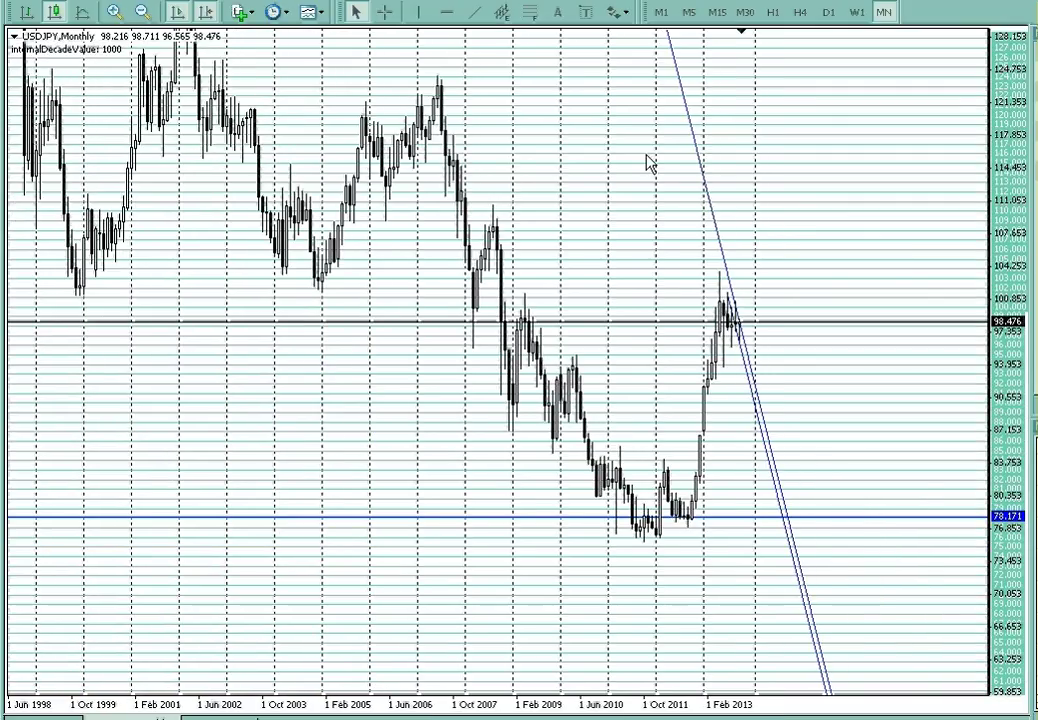
{"action": "left_click", "coordinate": [142, 12]}
{"action": "left_click", "coordinate": [114, 12]}
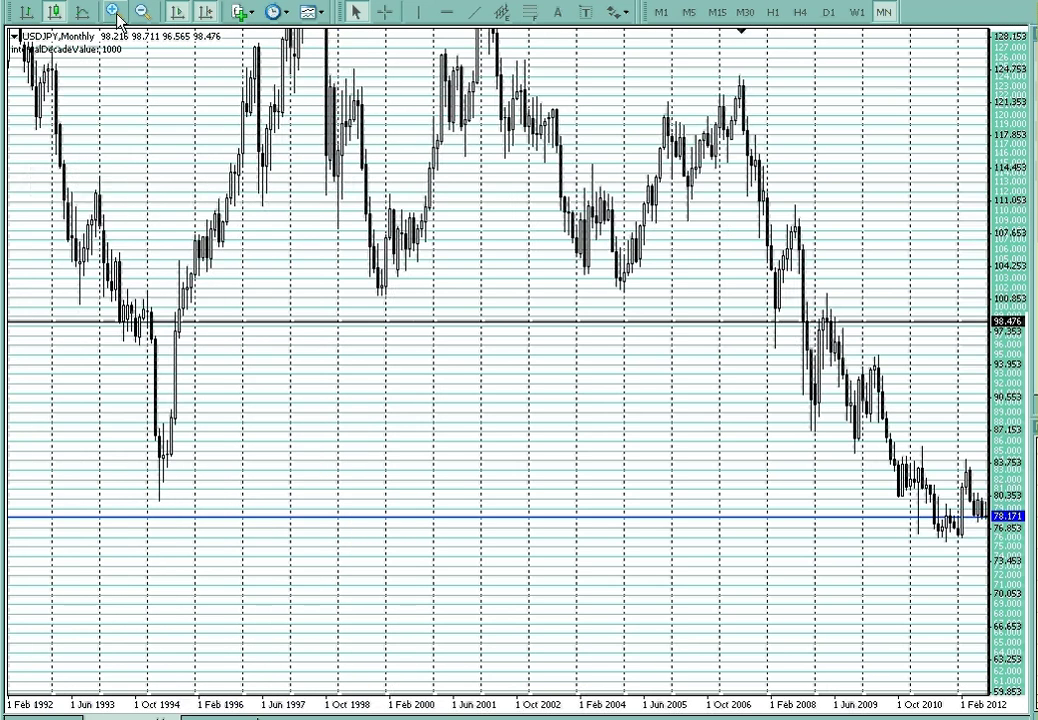
{"action": "left_click", "coordinate": [116, 13]}
{"action": "scroll", "coordinate": [174, 454], "scroll_direction": "down", "scroll_amount": 5}
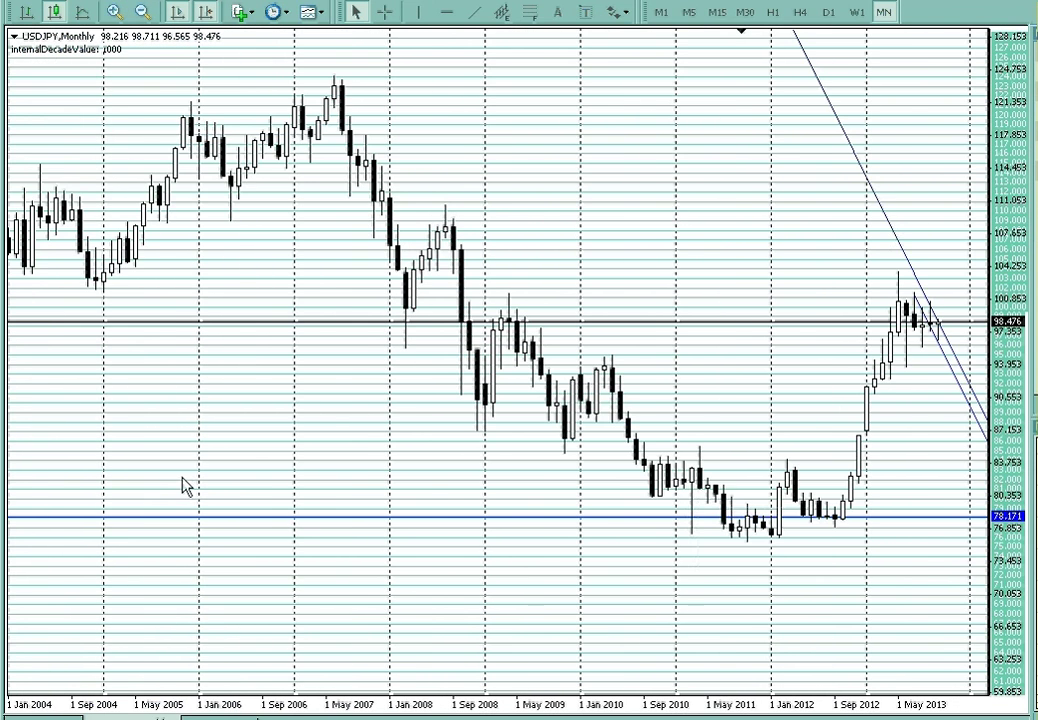
{"action": "mouse_move", "coordinate": [703, 493]}
{"action": "left_click", "coordinate": [142, 12]}
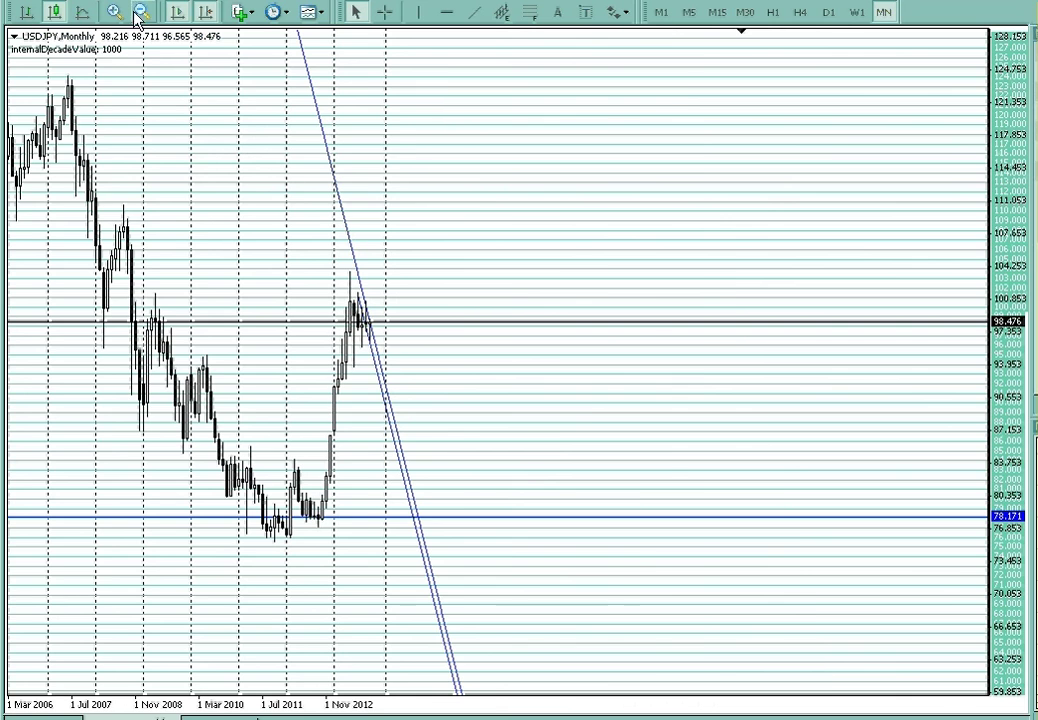
{"action": "left_click_drag", "start_coordinate": [990, 255], "coordinate": [952, 420]}
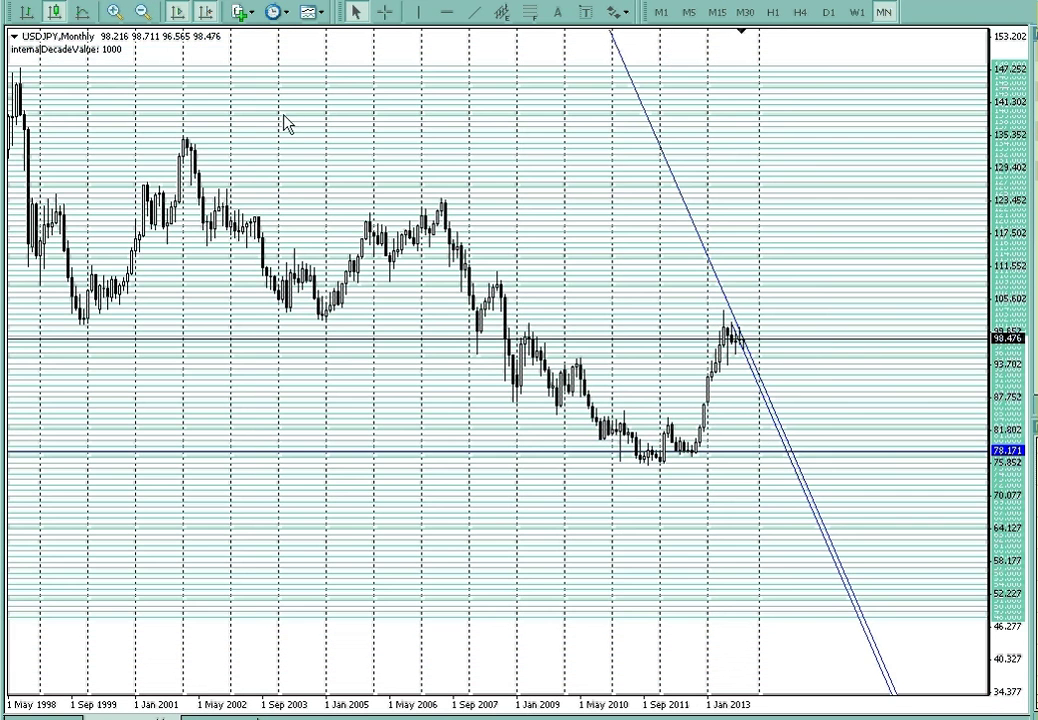
{"action": "left_click", "coordinate": [142, 12]}
{"action": "left_click_drag", "start_coordinate": [1005, 305], "coordinate": [1018, 435]}
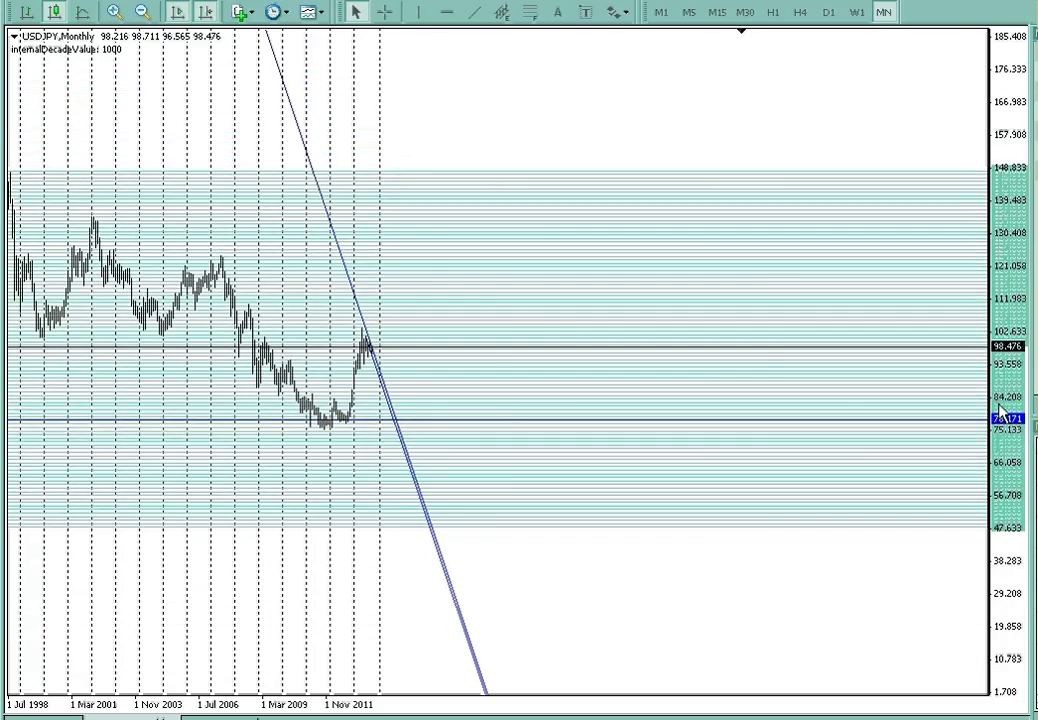
{"action": "left_click_drag", "start_coordinate": [685, 118], "coordinate": [835, 125]}
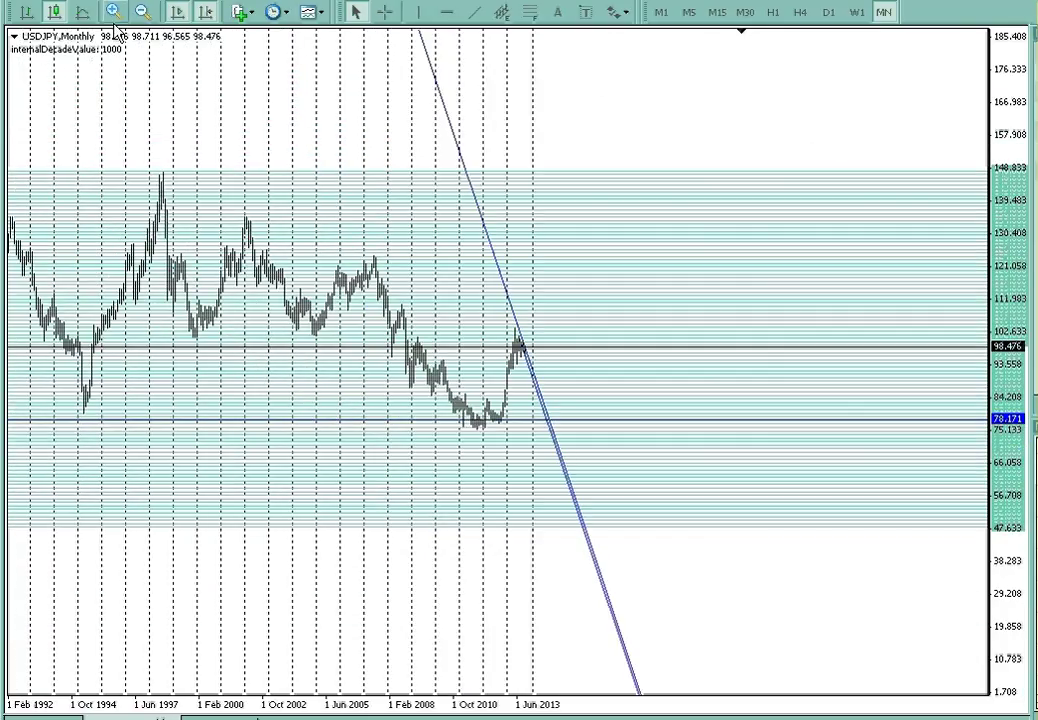
- View the monthly prices as a line chart and inspect the 2010–2012 lows against the horizontal level at the closest time zoom
{"action": "left_click", "coordinate": [83, 12]}
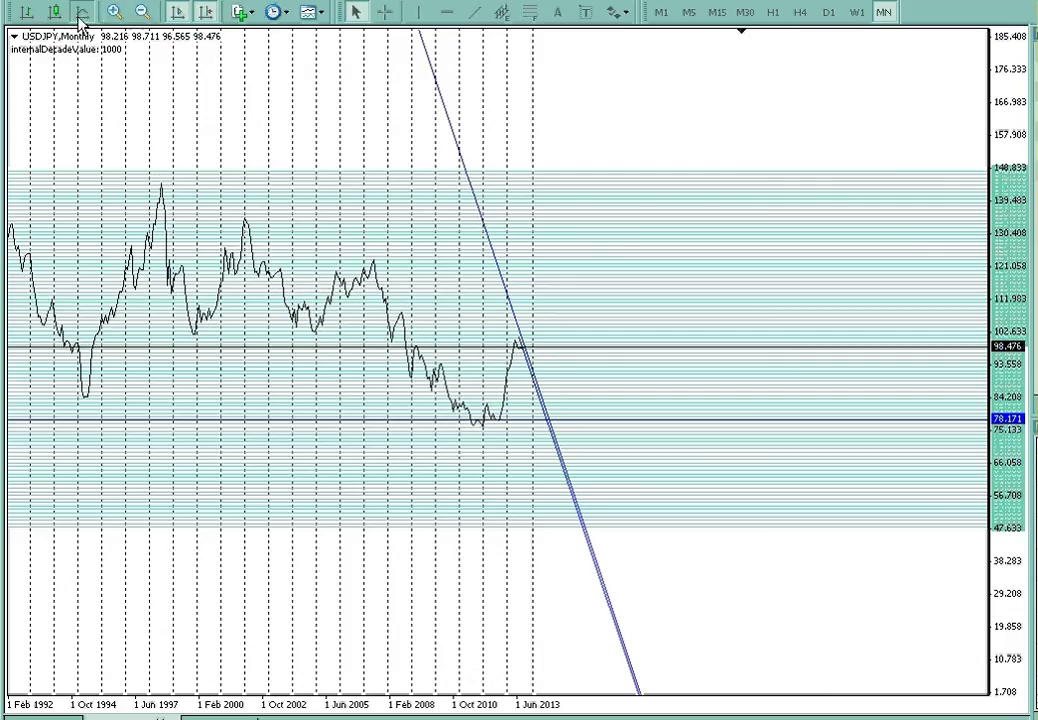
{"action": "left_click", "coordinate": [112, 12]}
{"action": "left_click", "coordinate": [112, 12]}
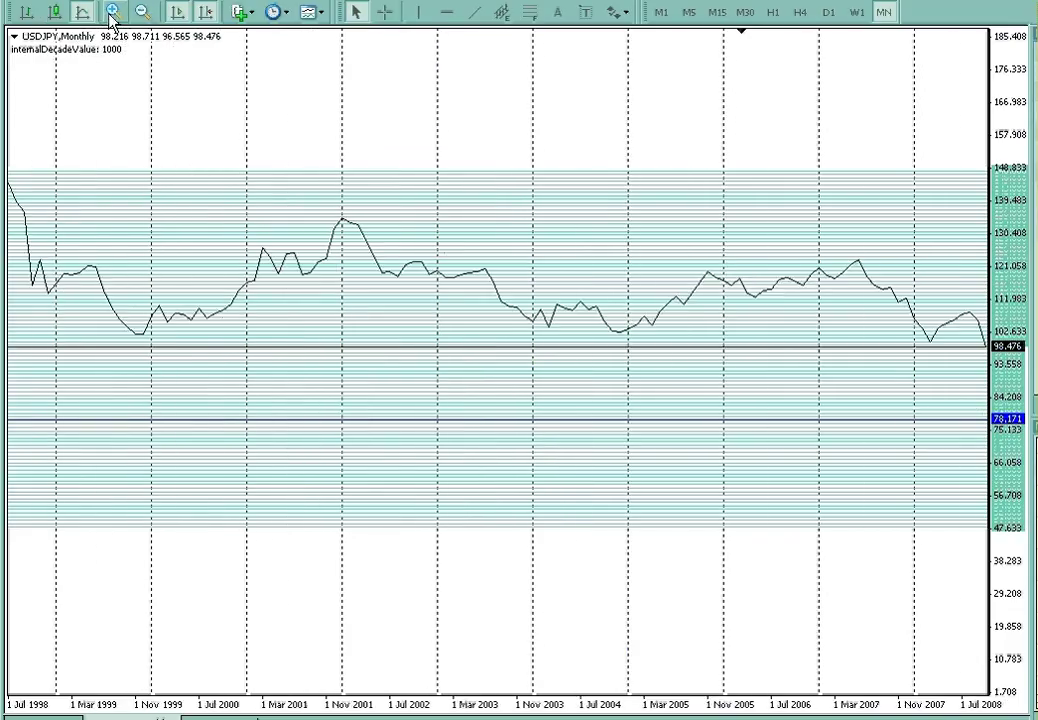
{"action": "left_click", "coordinate": [112, 12]}
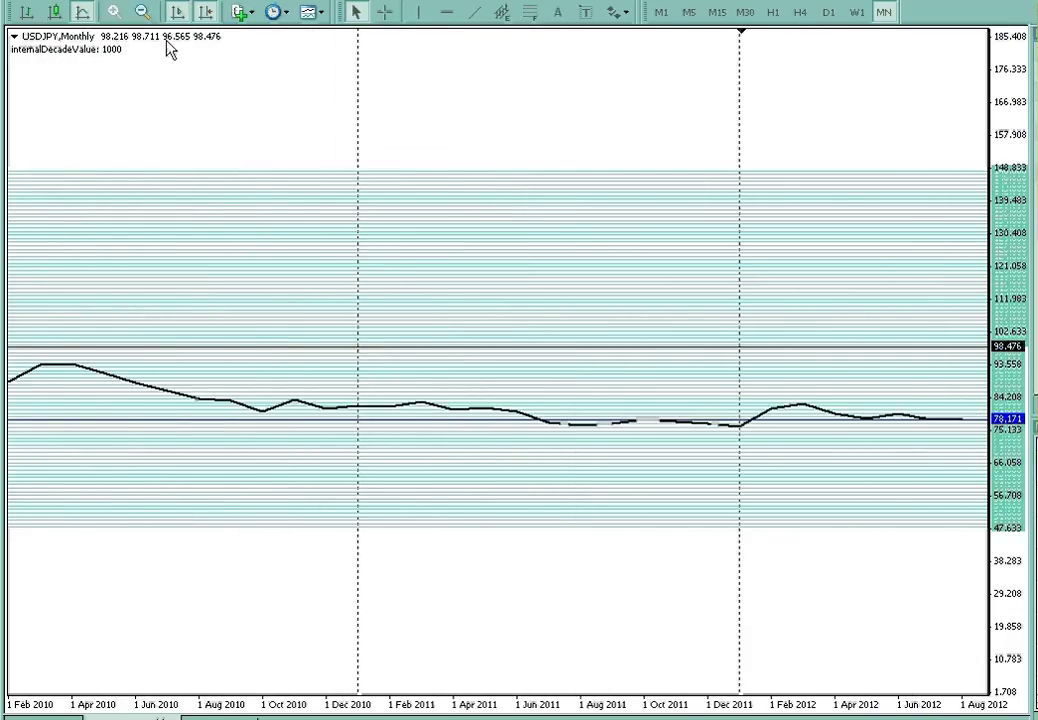
- Switch to daily candlesticks and rescale price and time to show the descending channel from June to October 2013
{"action": "left_click", "coordinate": [828, 14]}
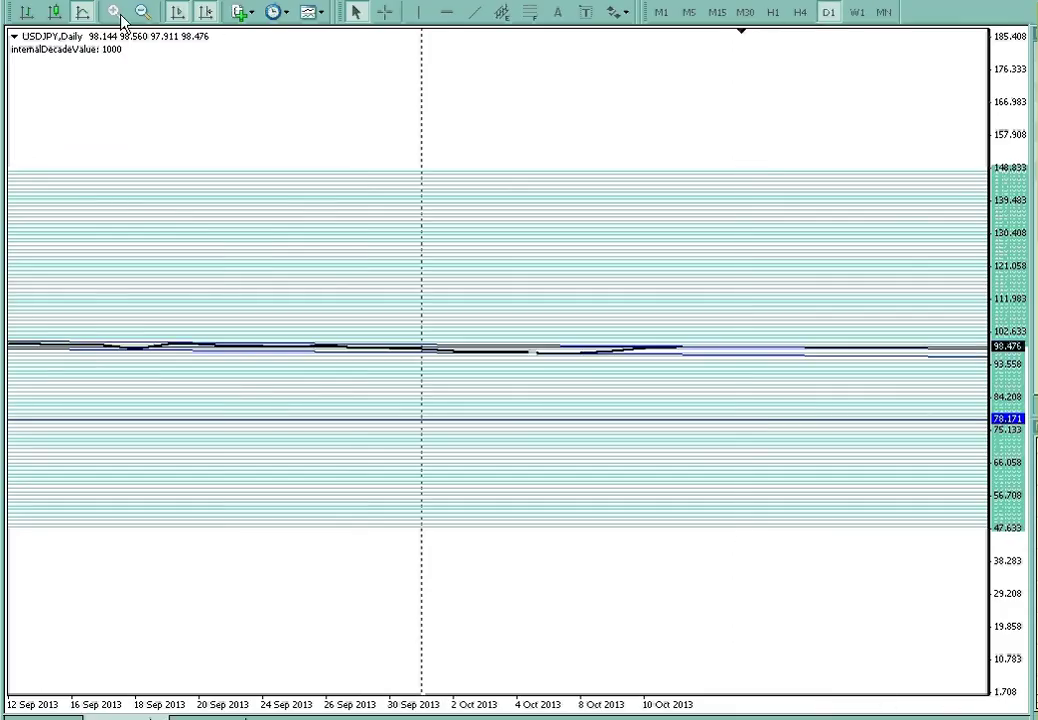
{"action": "left_click", "coordinate": [54, 12]}
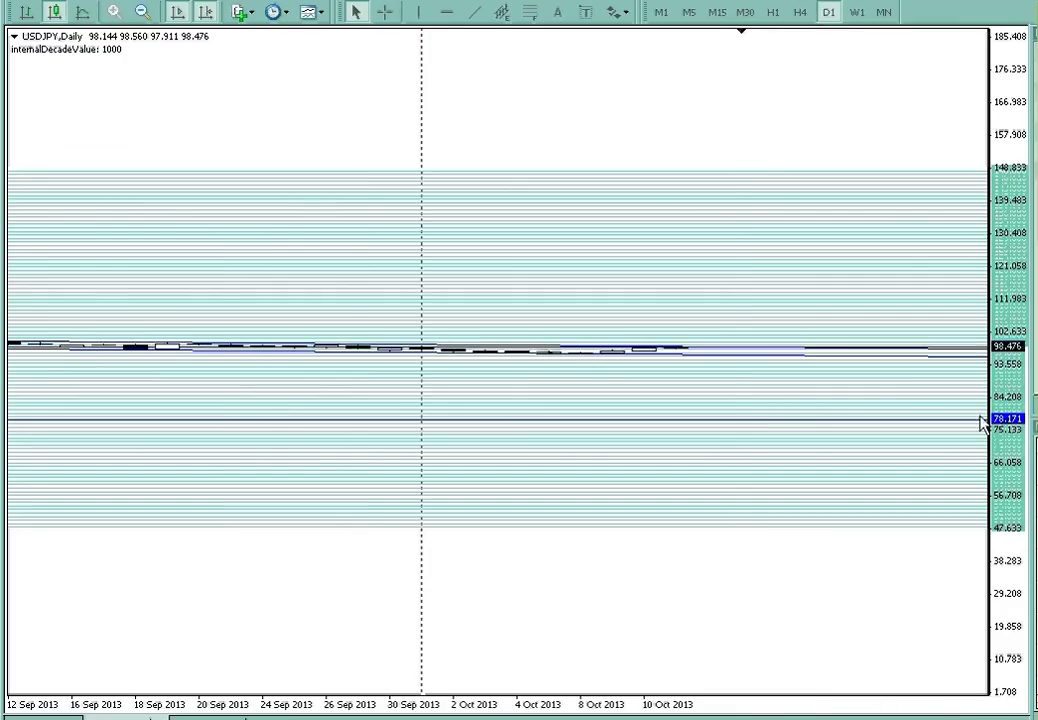
{"action": "left_click_drag", "start_coordinate": [995, 418], "coordinate": [1000, 80]}
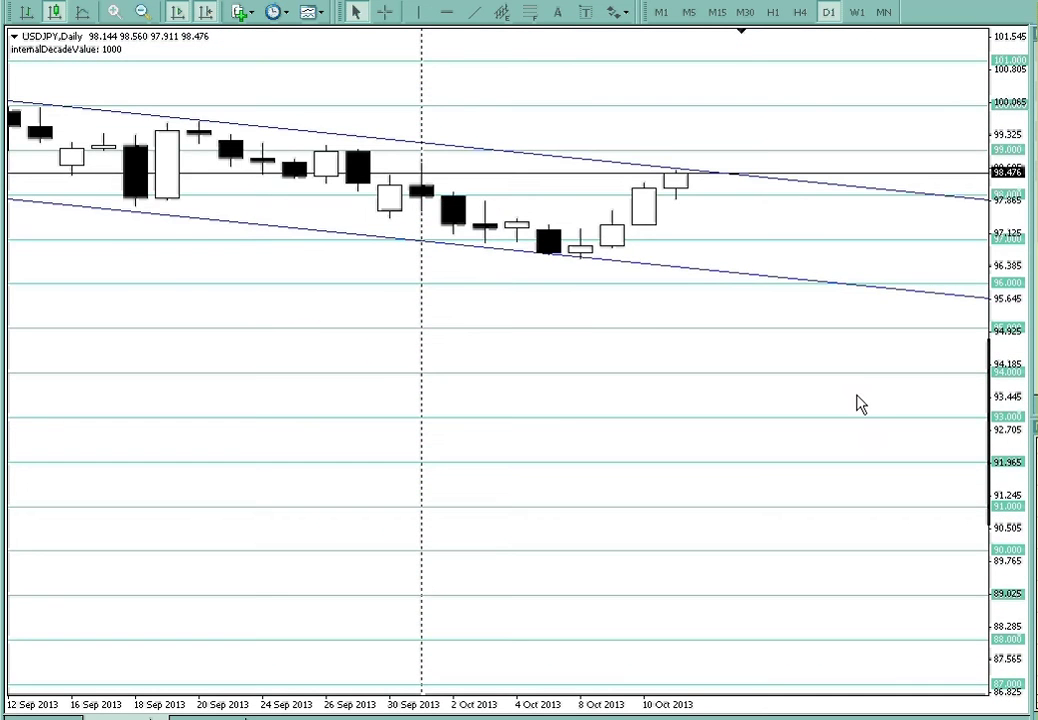
{"action": "left_click_drag", "start_coordinate": [857, 405], "coordinate": [755, 591]}
{"action": "left_click_drag", "start_coordinate": [1018, 357], "coordinate": [1012, 180]}
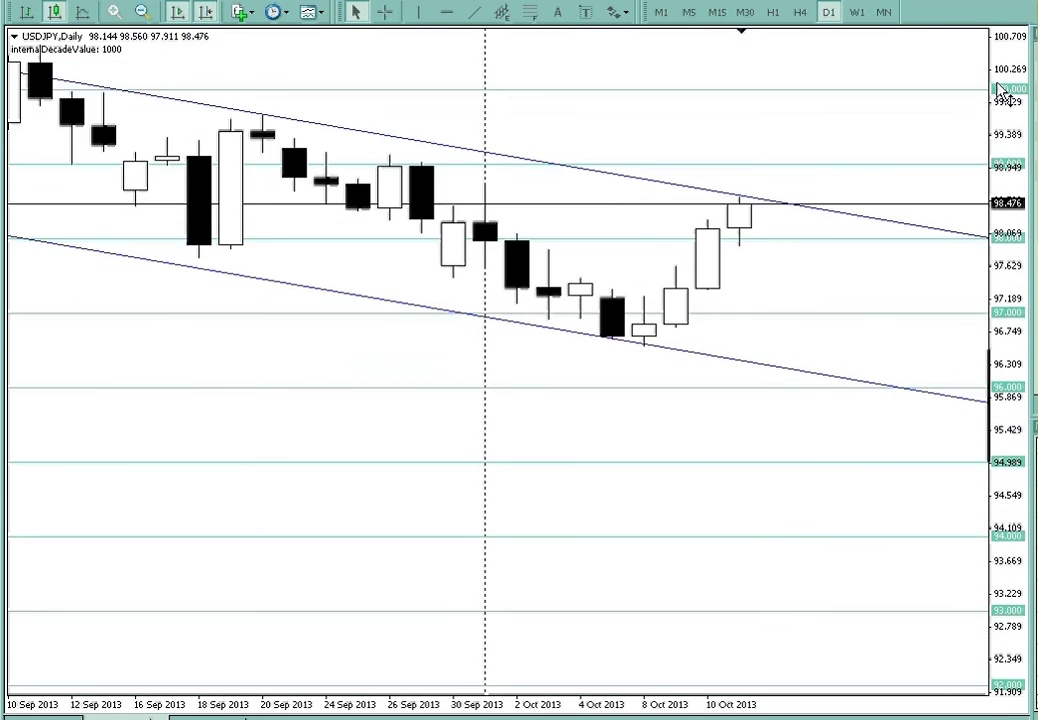
{"action": "left_click_drag", "start_coordinate": [876, 338], "coordinate": [911, 158]}
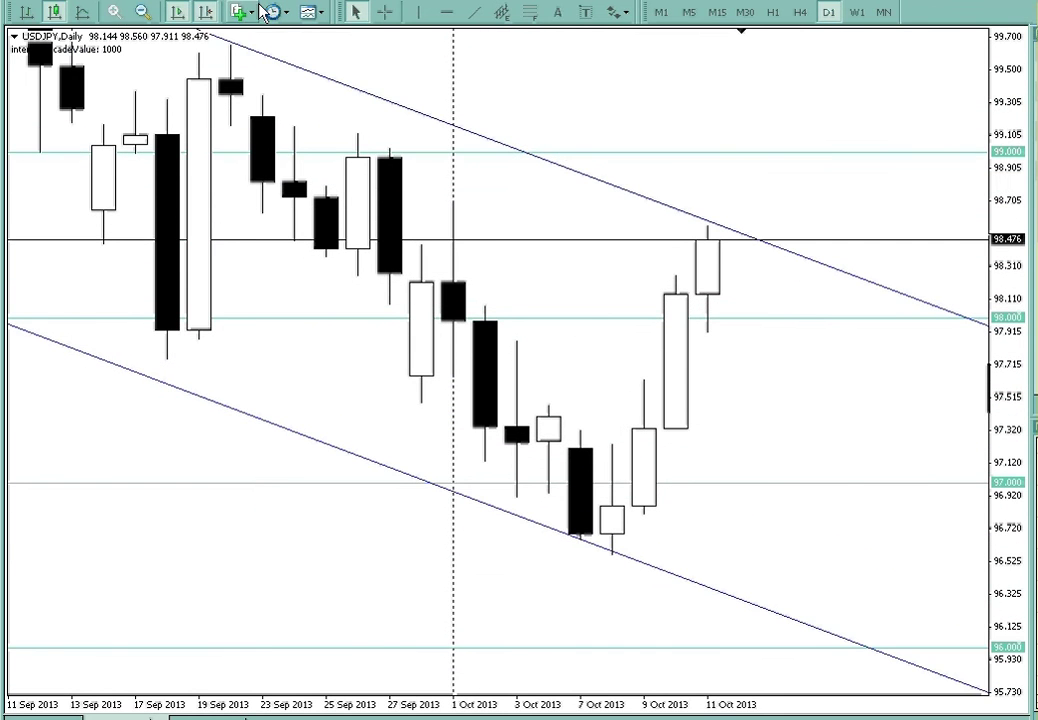
{"action": "left_click", "coordinate": [141, 12]}
{"action": "left_click", "coordinate": [141, 12]}
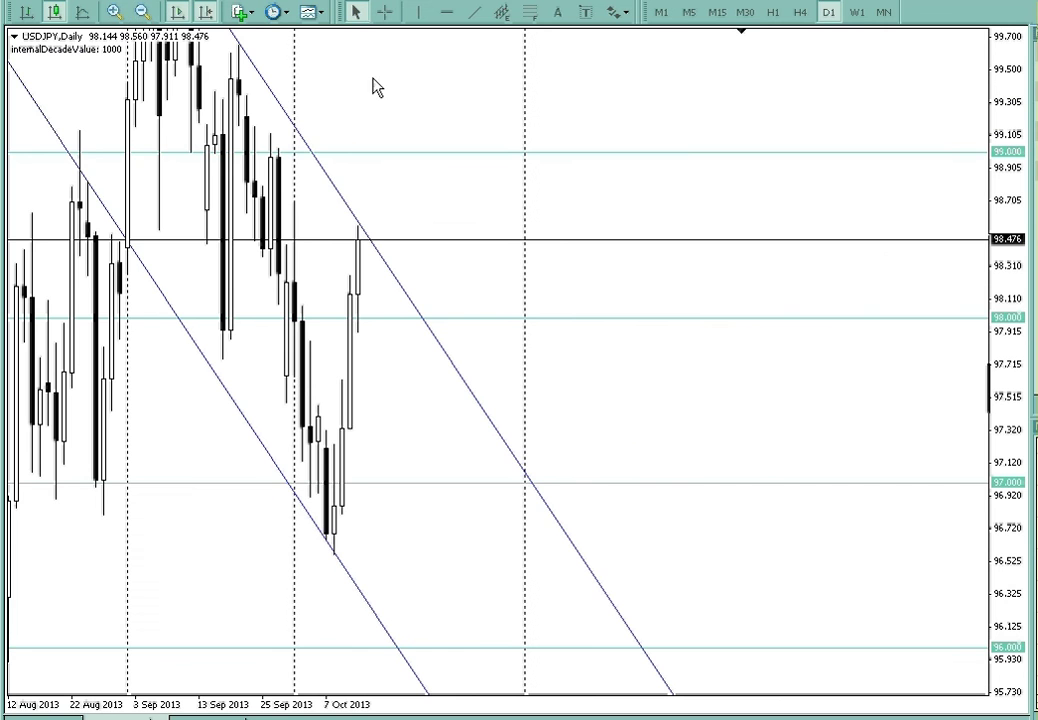
{"action": "left_click_drag", "start_coordinate": [1023, 500], "coordinate": [913, 510]}
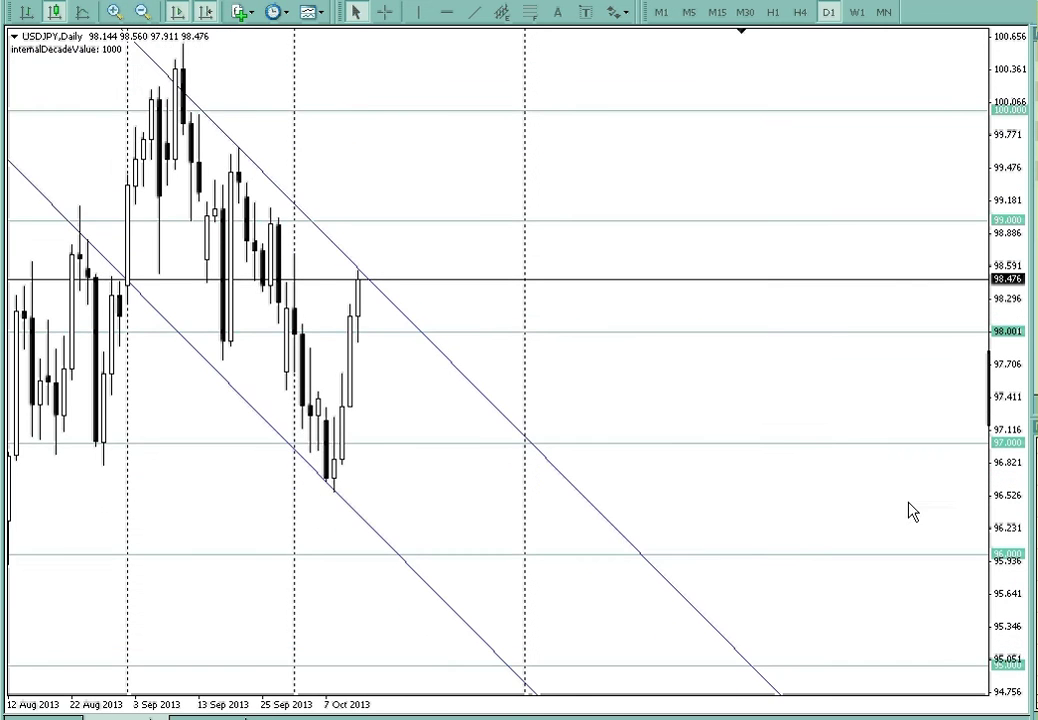
{"action": "key", "text": "minus"}
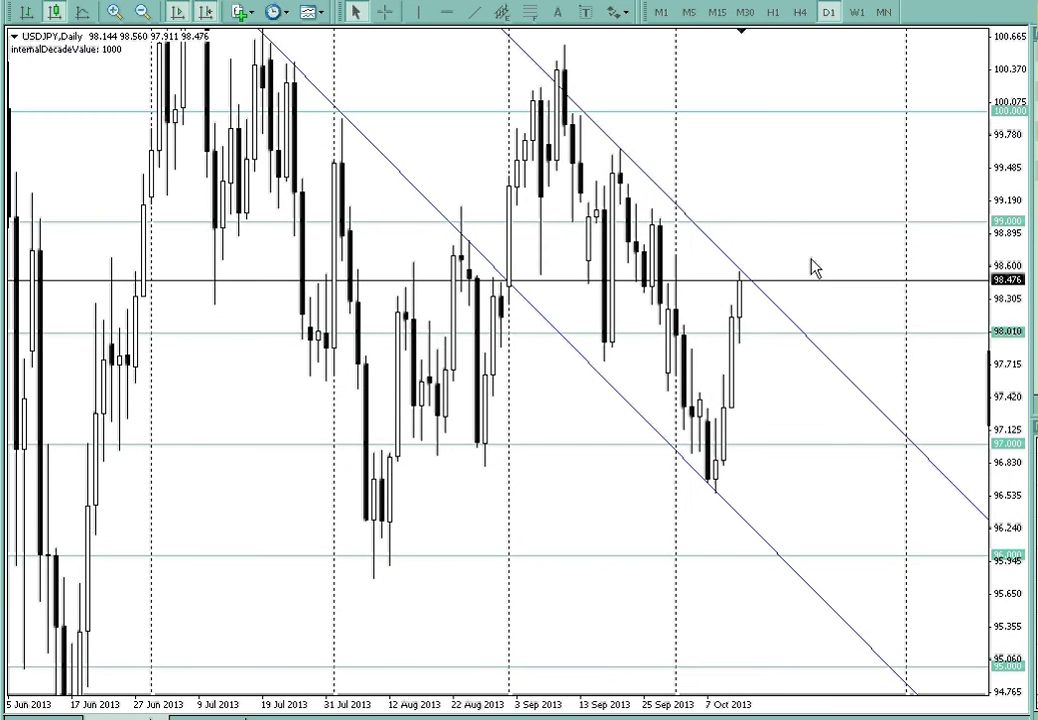
- Add horizontal lines at about 98.68, just above the latest candle, and about 99.07, near the late-September high
{"action": "left_click", "coordinate": [461, 18]}
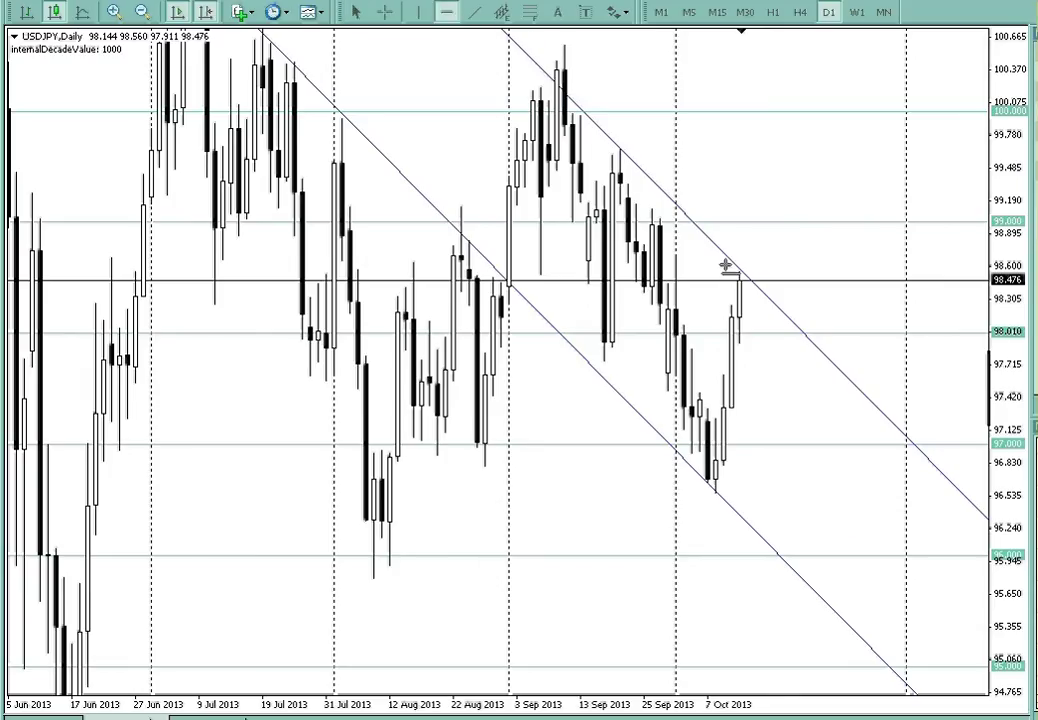
{"action": "left_click", "coordinate": [785, 257]}
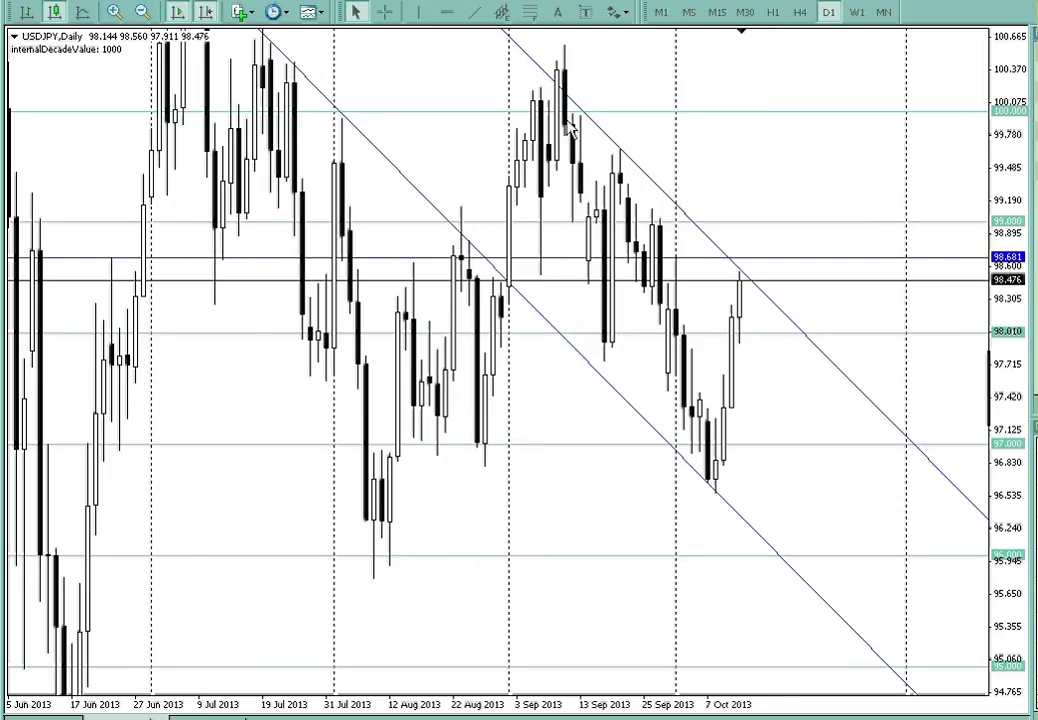
{"action": "left_click", "coordinate": [450, 14]}
{"action": "left_click", "coordinate": [731, 214]}
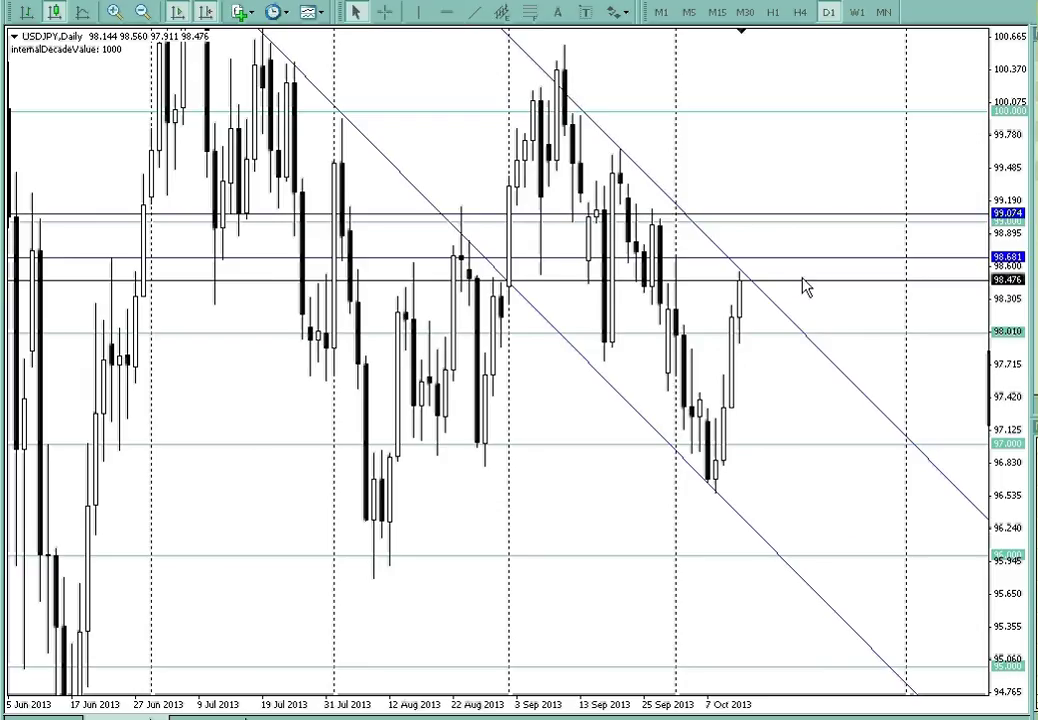